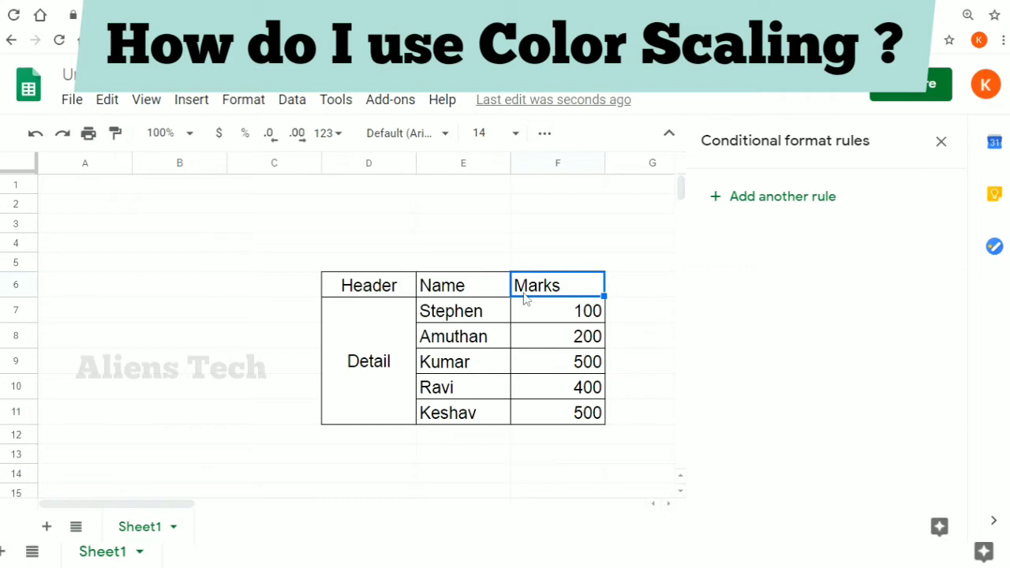
- Start a new conditional formatting rule on the Marks header cell F6 and make it a color scale
{"action": "left_click", "coordinate": [251, 101]}
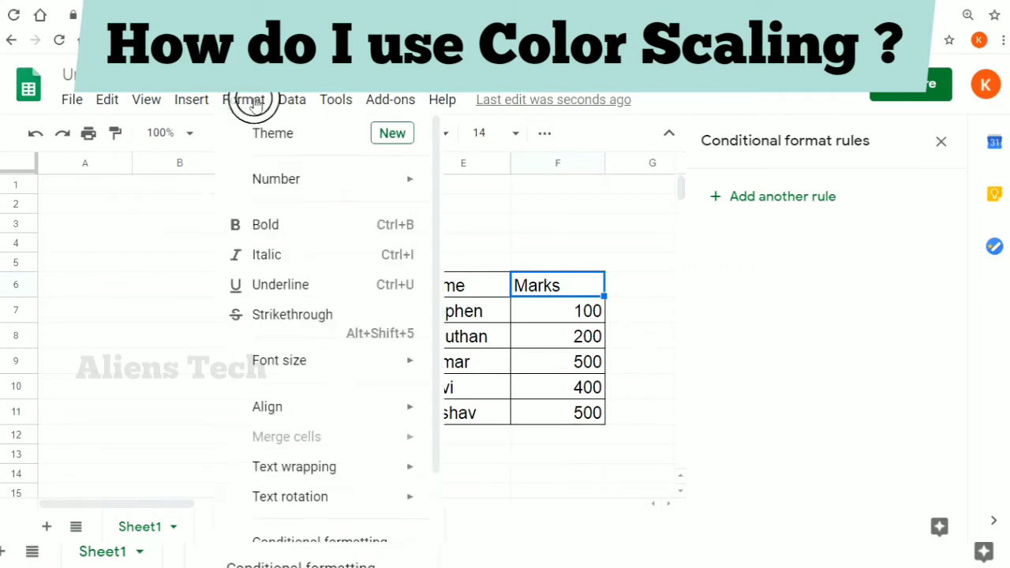
{"action": "mouse_move", "coordinate": [292, 101]}
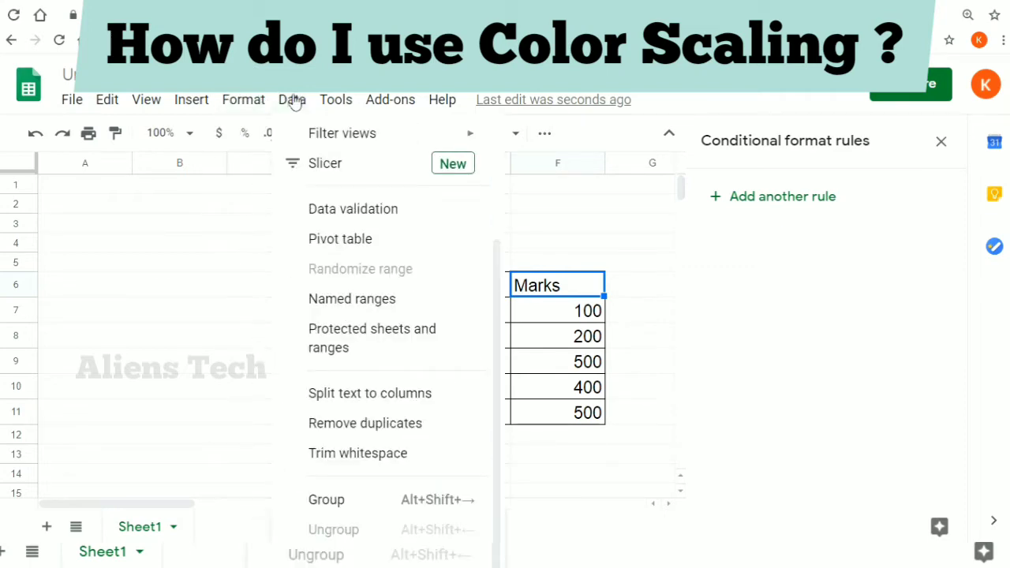
{"action": "mouse_move", "coordinate": [243, 100]}
{"action": "left_click", "coordinate": [449, 211]}
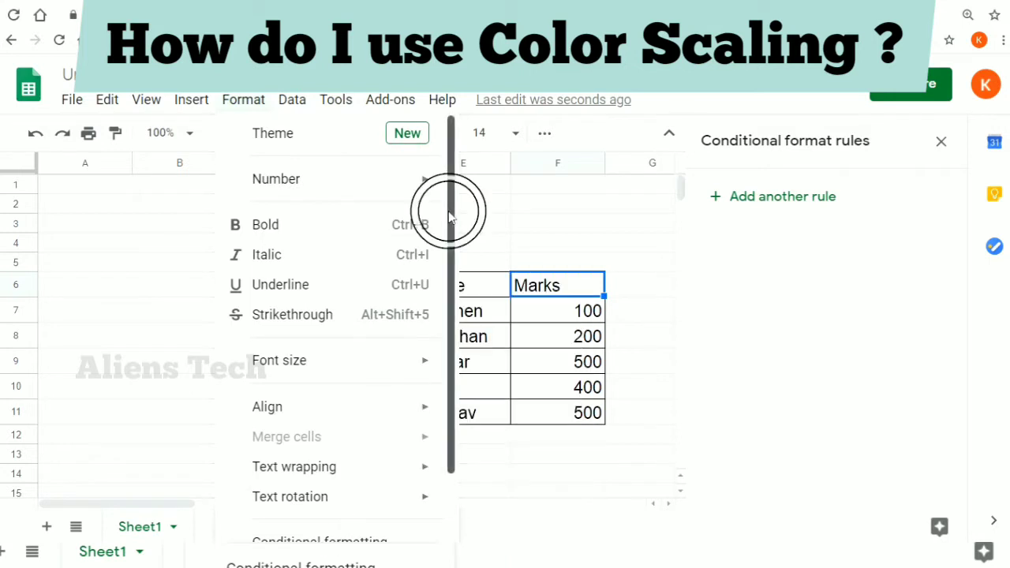
{"action": "left_click_drag", "start_coordinate": [448, 210], "coordinate": [433, 358]}
{"action": "left_click", "coordinate": [345, 464]}
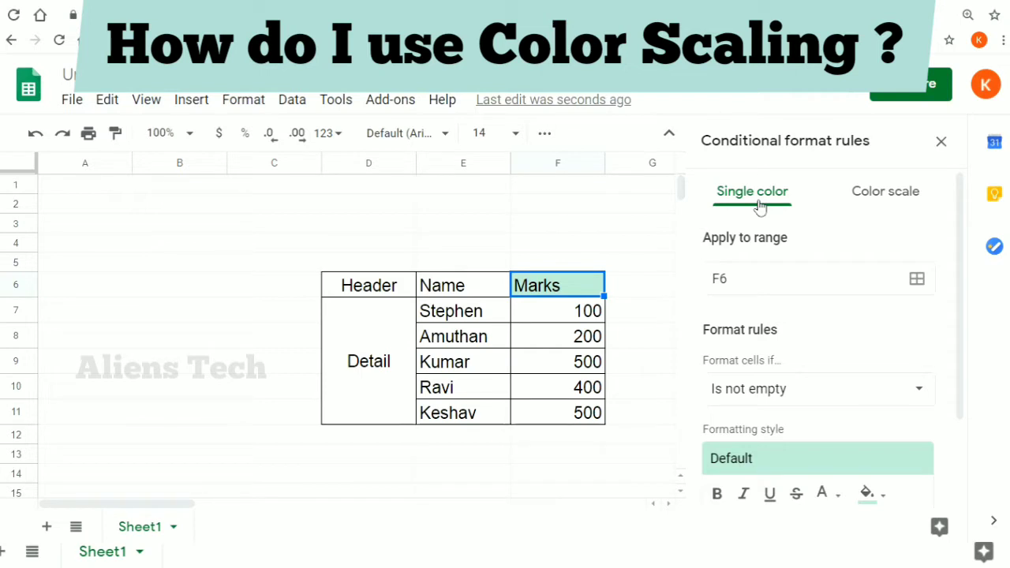
{"action": "left_click", "coordinate": [868, 196]}
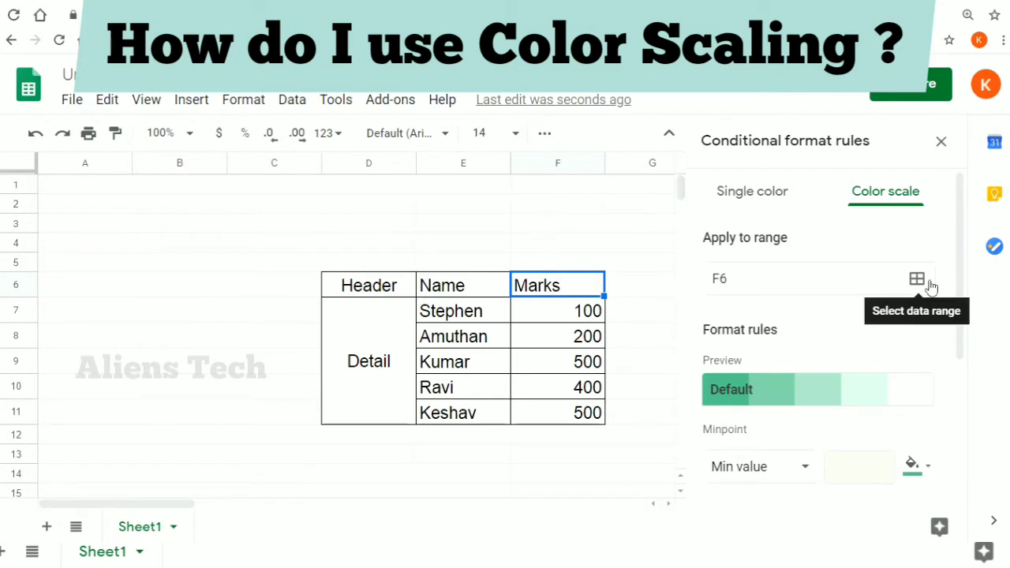
- Replace the color scale rule's data range with the marks in F7:F11
{"action": "left_click_drag", "start_coordinate": [962, 286], "coordinate": [962, 335]}
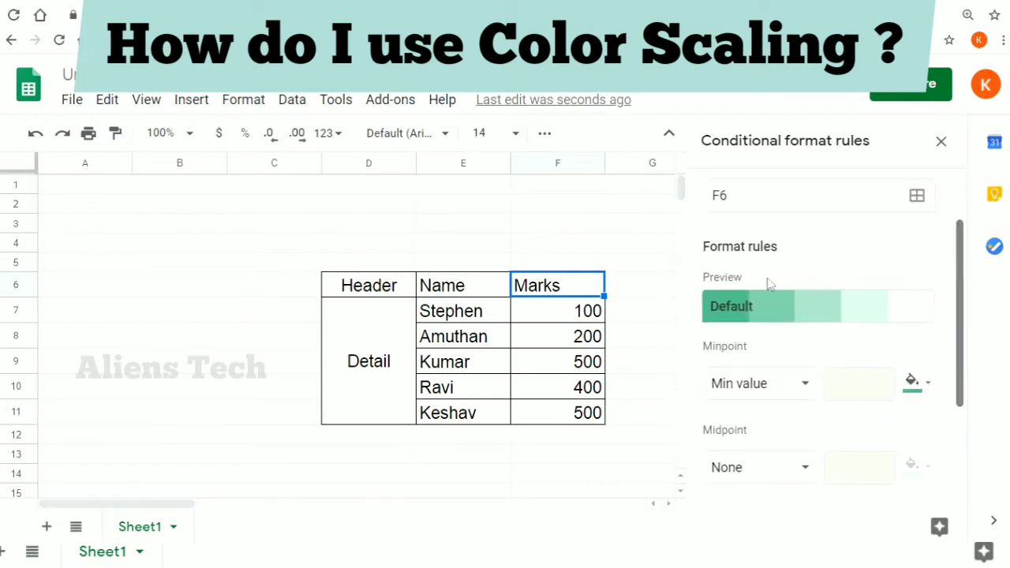
{"action": "left_click", "coordinate": [958, 253]}
{"action": "left_click_drag", "start_coordinate": [958, 252], "coordinate": [921, 237]}
{"action": "left_click", "coordinate": [917, 248]}
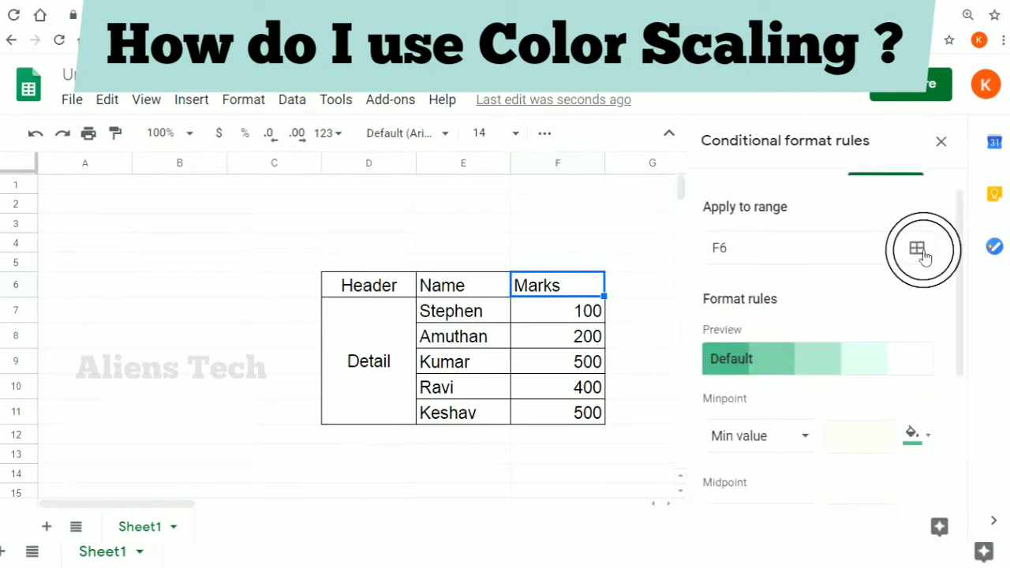
{"action": "left_click_drag", "start_coordinate": [530, 198], "coordinate": [229, 167]}
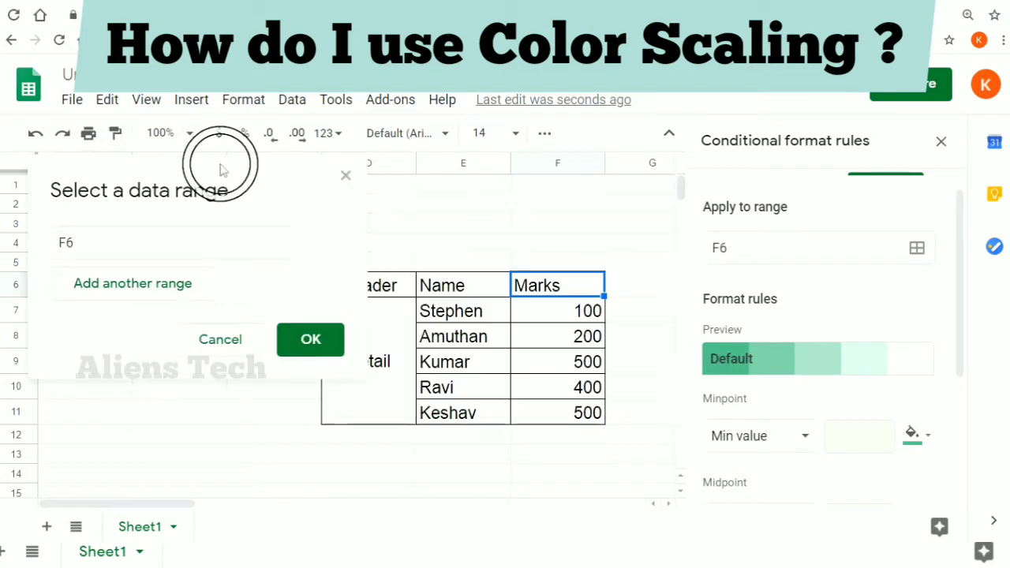
{"action": "left_click", "coordinate": [243, 244]}
{"action": "key", "text": "ctrl+a"}
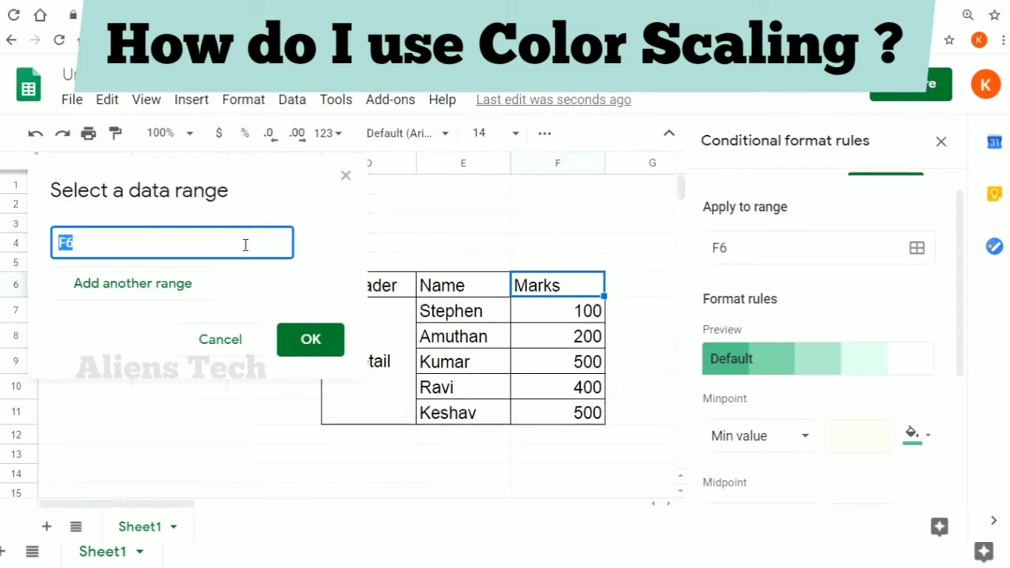
{"action": "key", "text": "BackSpace"}
{"action": "left_click_drag", "start_coordinate": [588, 313], "coordinate": [573, 418]}
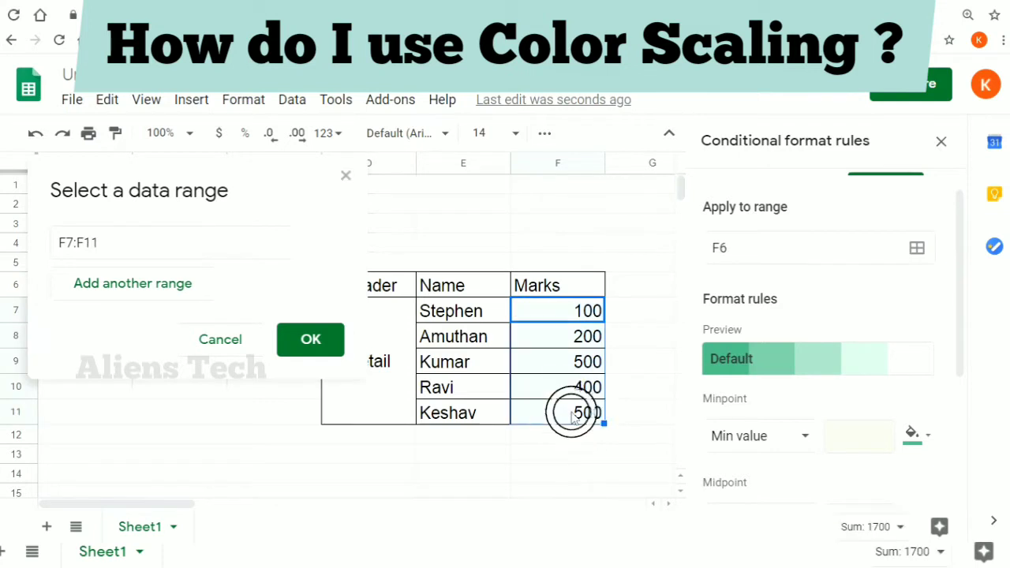
{"action": "left_click", "coordinate": [311, 341]}
{"action": "left_click", "coordinate": [580, 338]}
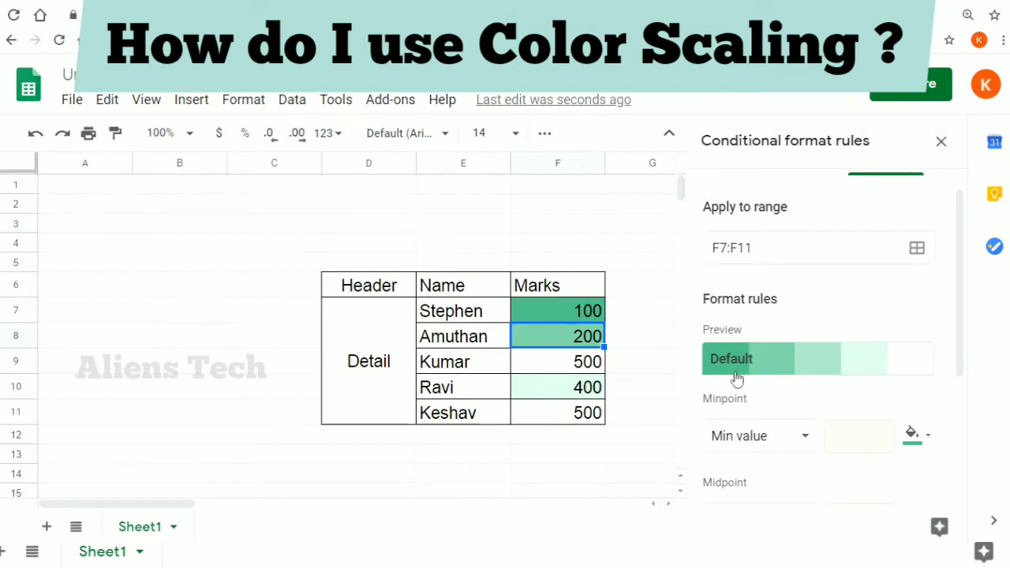
- Close the rule editor, reopen conditional formatting and delete the color scale rule on F7:F11
{"action": "left_click_drag", "start_coordinate": [959, 320], "coordinate": [949, 292]}
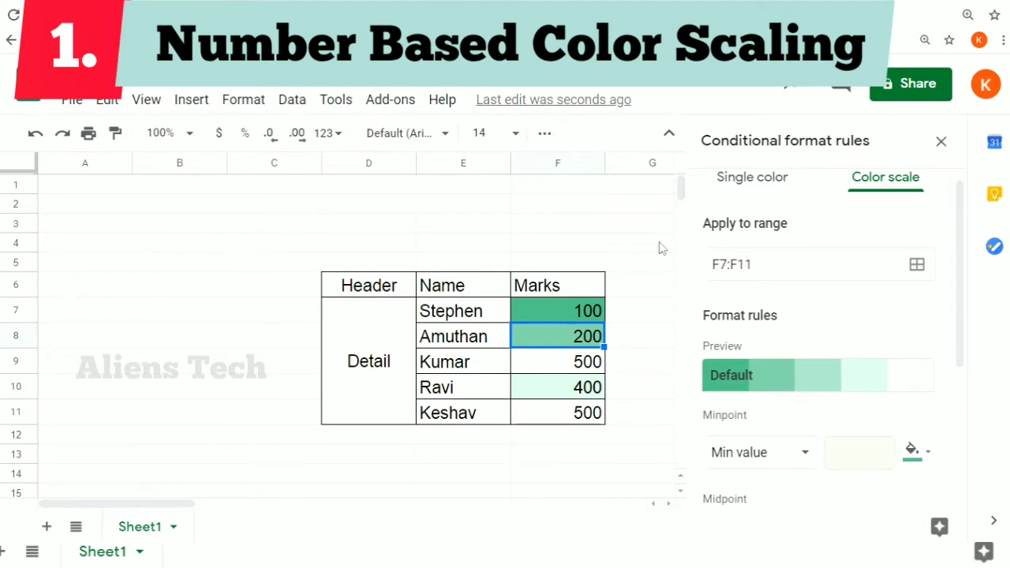
{"action": "left_click", "coordinate": [940, 142]}
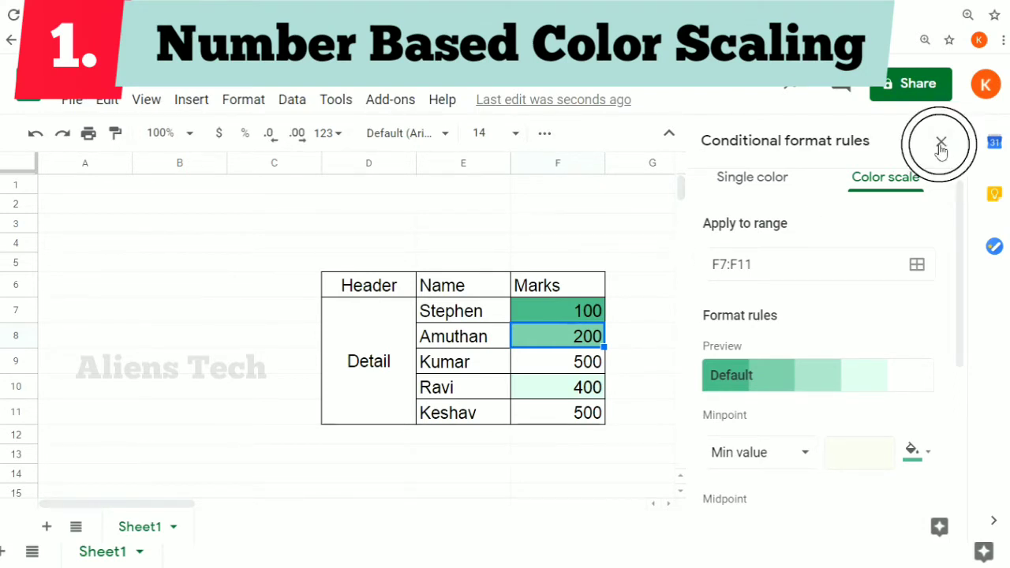
{"action": "left_click", "coordinate": [245, 103]}
{"action": "left_click", "coordinate": [321, 458]}
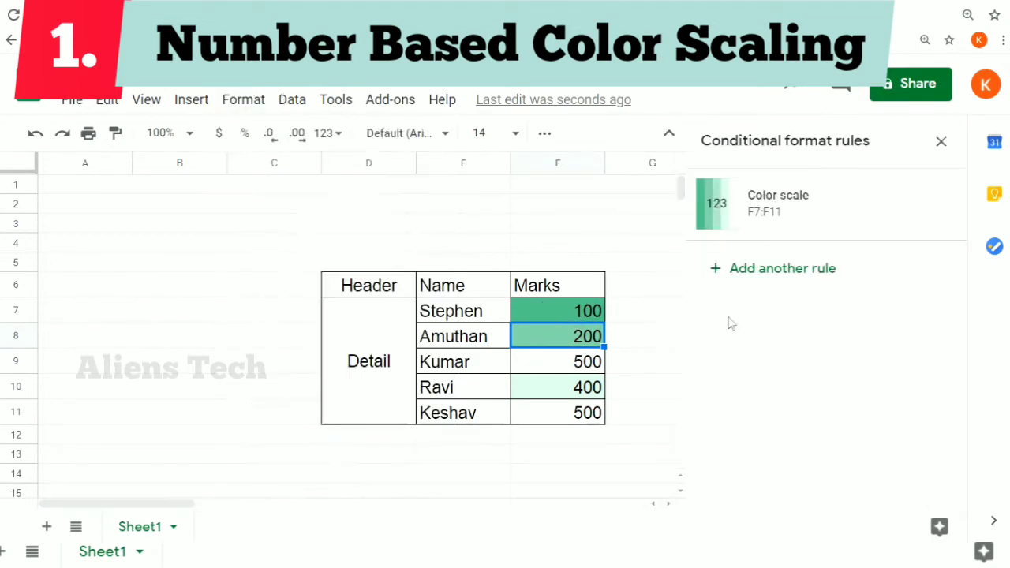
{"action": "left_click", "coordinate": [937, 211]}
- Add a new default color scale rule and apply it to the marks in F7:F11
{"action": "left_click", "coordinate": [586, 314]}
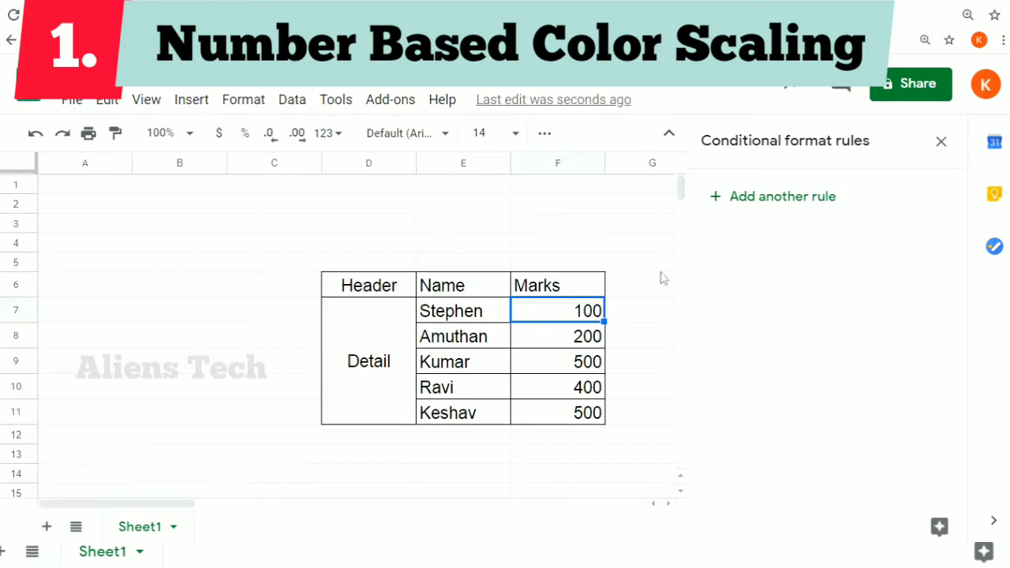
{"action": "left_click", "coordinate": [758, 197]}
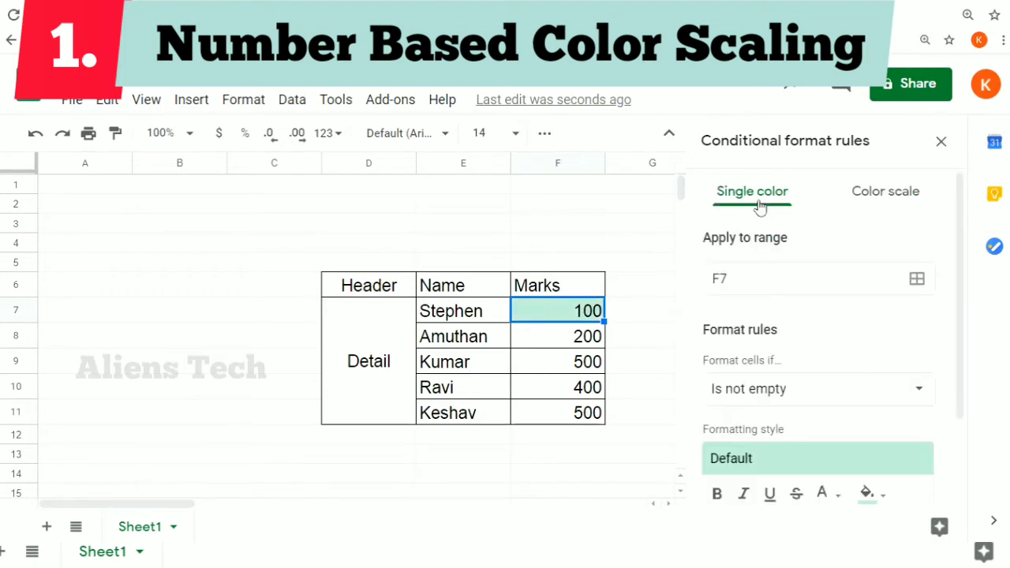
{"action": "left_click", "coordinate": [888, 197]}
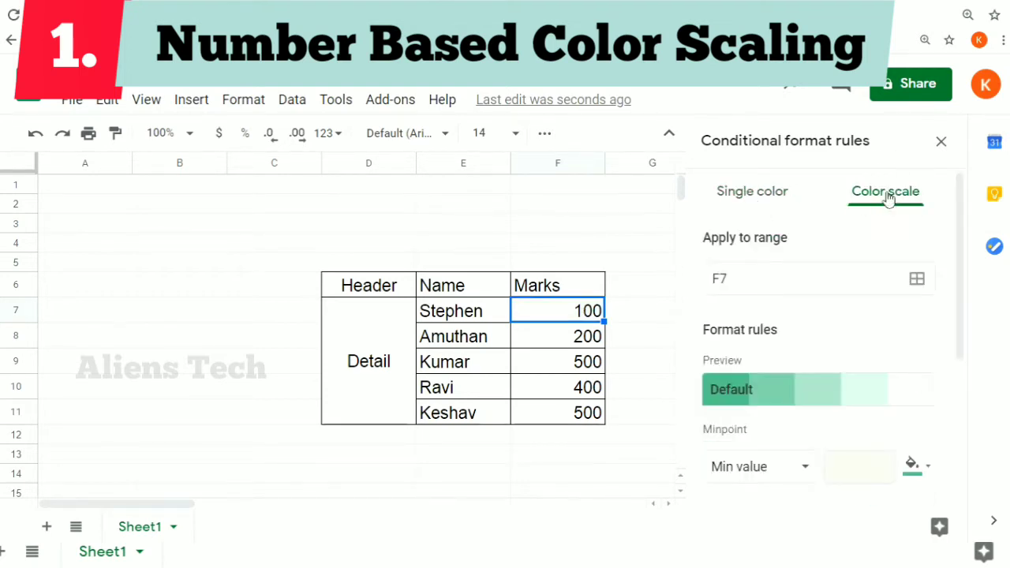
{"action": "left_click", "coordinate": [804, 282]}
{"action": "left_click", "coordinate": [918, 278]}
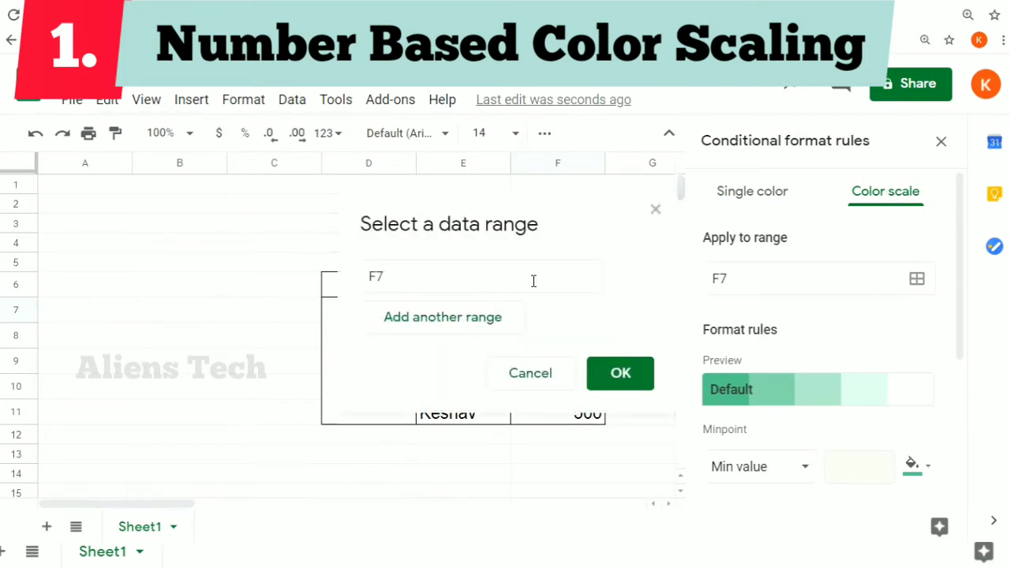
{"action": "left_click_drag", "start_coordinate": [503, 192], "coordinate": [246, 201]}
{"action": "left_click", "coordinate": [586, 416], "text": "shift"}
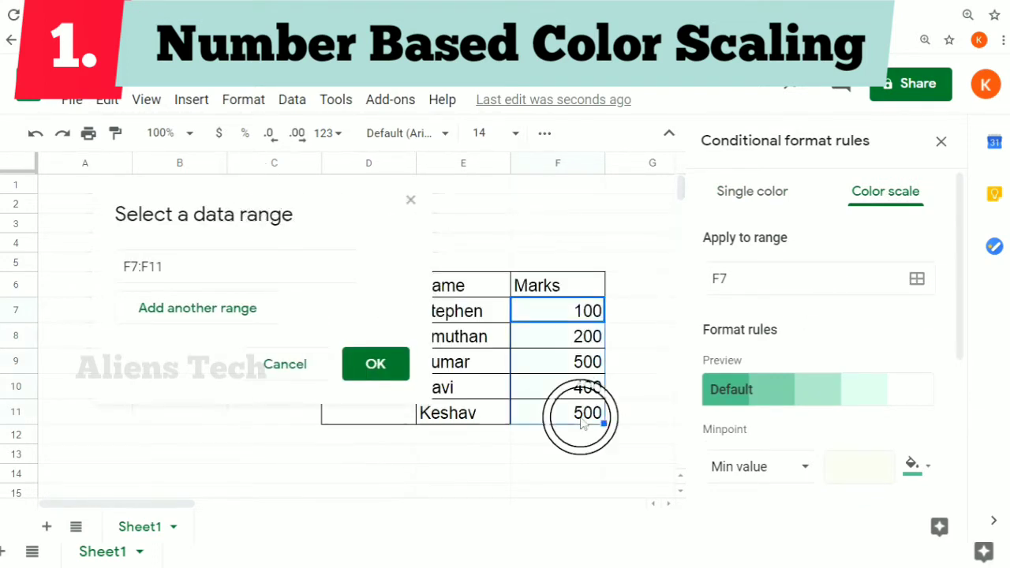
{"action": "left_click", "coordinate": [355, 367]}
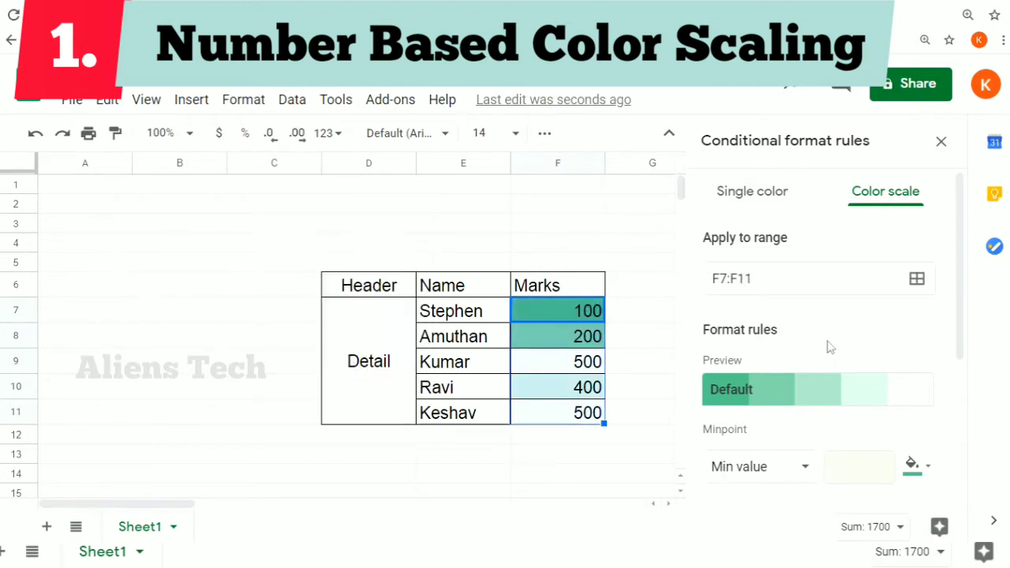
- Set the mark in cell F11 to 300 with the color scale rule still open
{"action": "left_click_drag", "start_coordinate": [960, 264], "coordinate": [965, 367]}
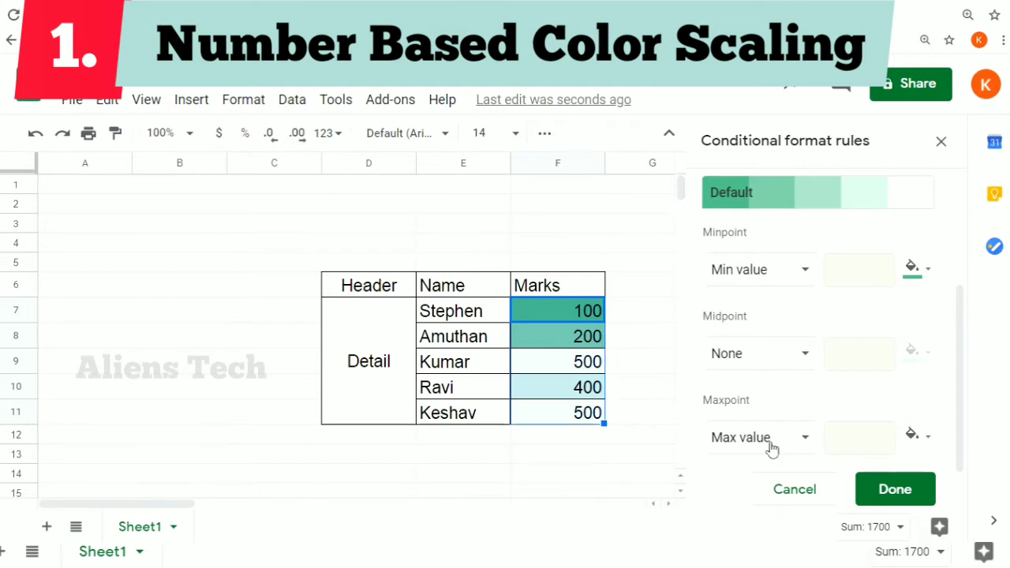
{"action": "left_click", "coordinate": [586, 418]}
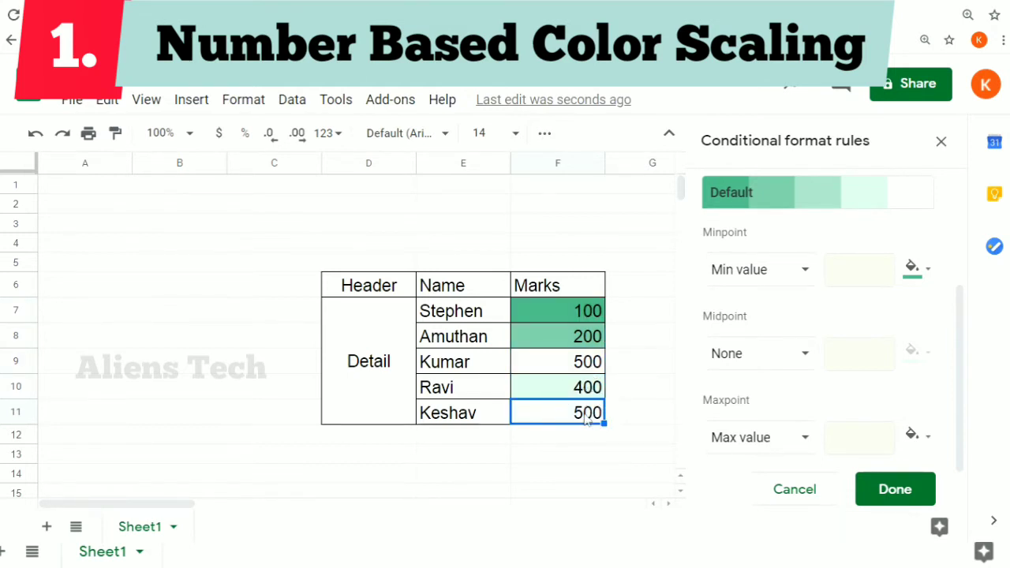
{"action": "type", "text": "300"}
{"action": "key", "text": "Return"}
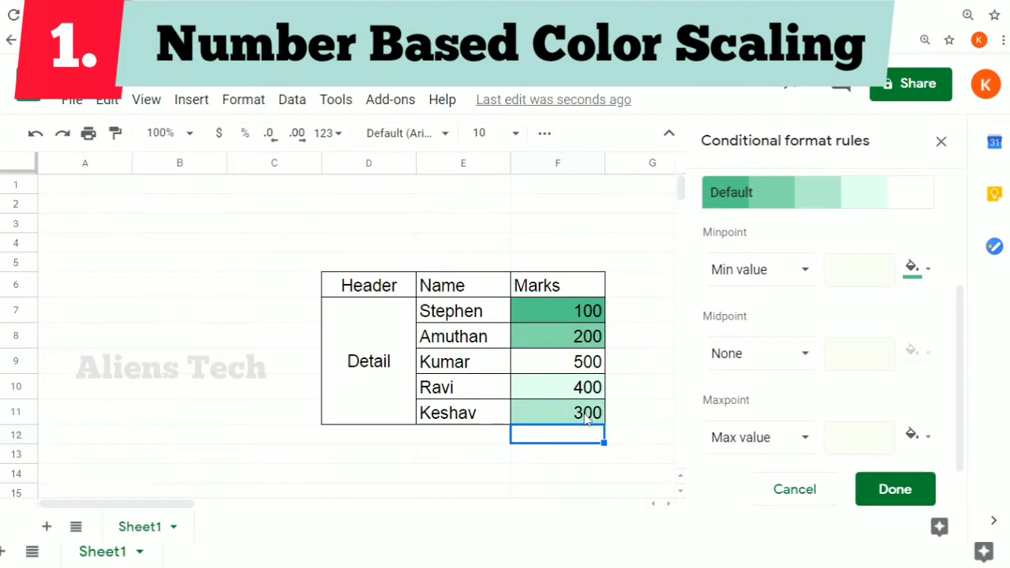
- Set the color scale's minpoint type to Number with a value of 100
{"action": "left_click", "coordinate": [750, 269]}
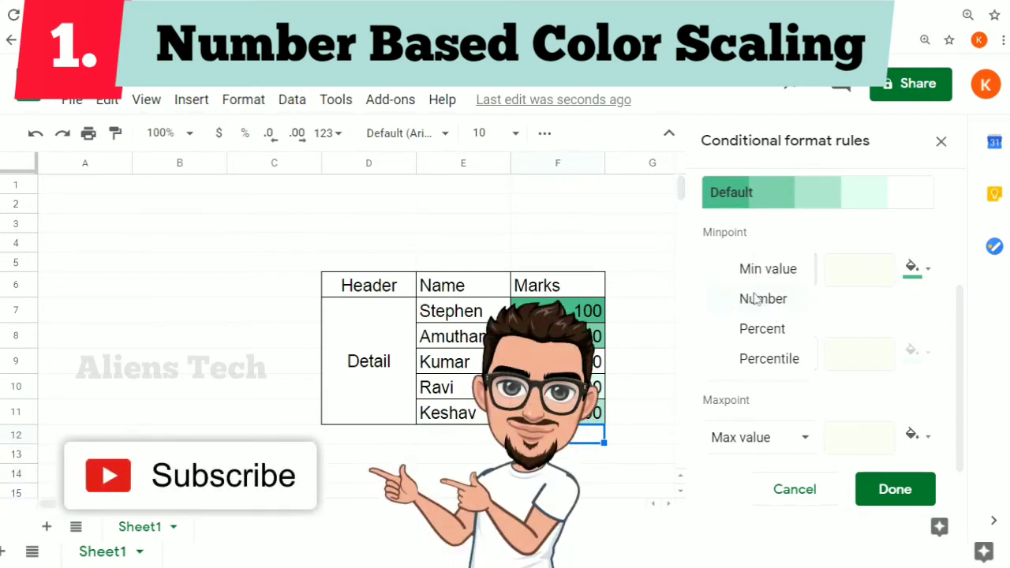
{"action": "left_click", "coordinate": [755, 299]}
{"action": "left_click", "coordinate": [857, 271]}
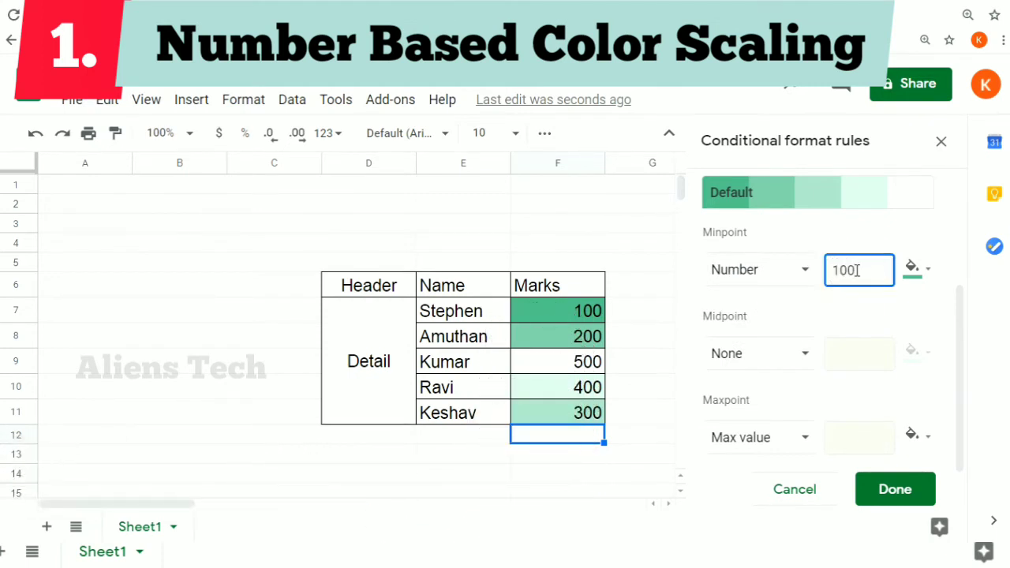
{"action": "left_click", "coordinate": [769, 304]}
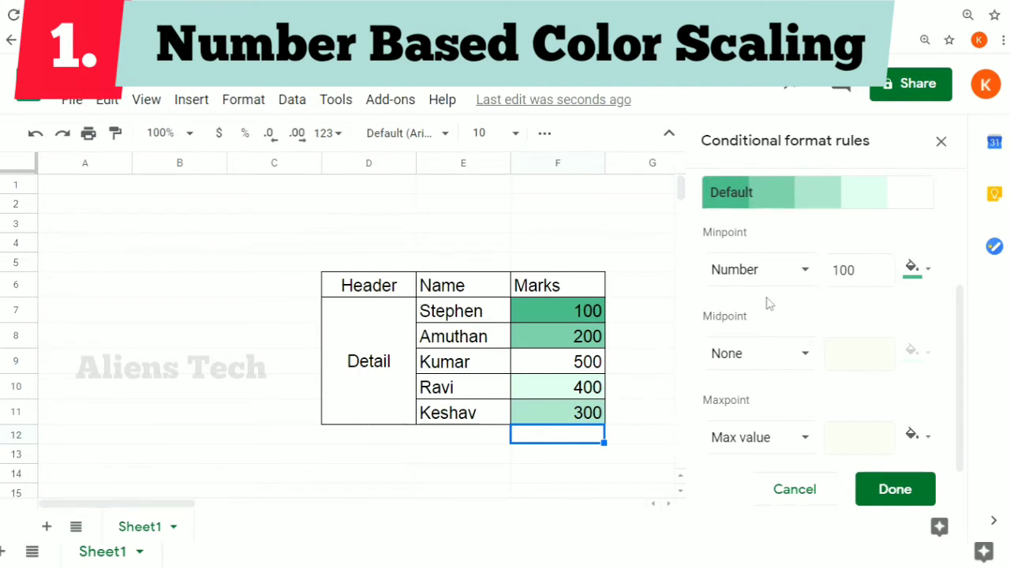
- Set the minpoint number to 200 and select F7:F8 to check how the low marks are shaded
{"action": "left_click", "coordinate": [847, 271]}
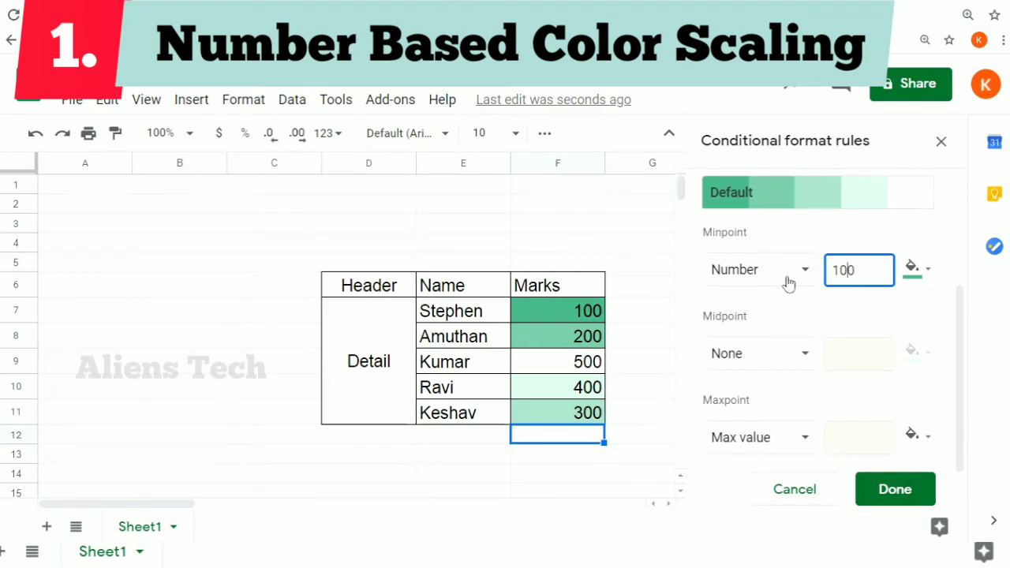
{"action": "key", "text": "BackSpace"}
{"action": "type", "text": "2"}
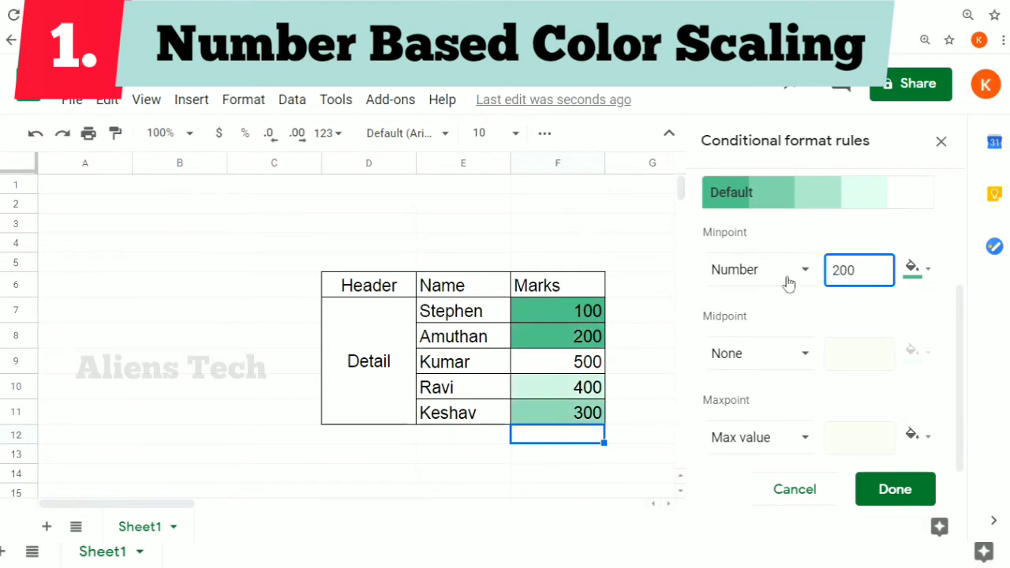
{"action": "left_click", "coordinate": [582, 345]}
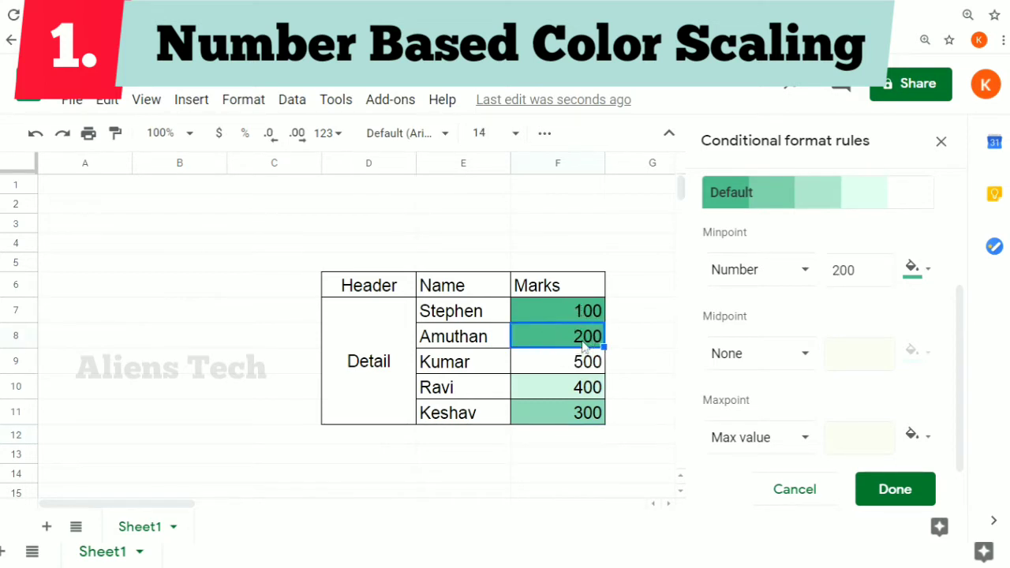
{"action": "left_click", "coordinate": [589, 315], "text": "shift"}
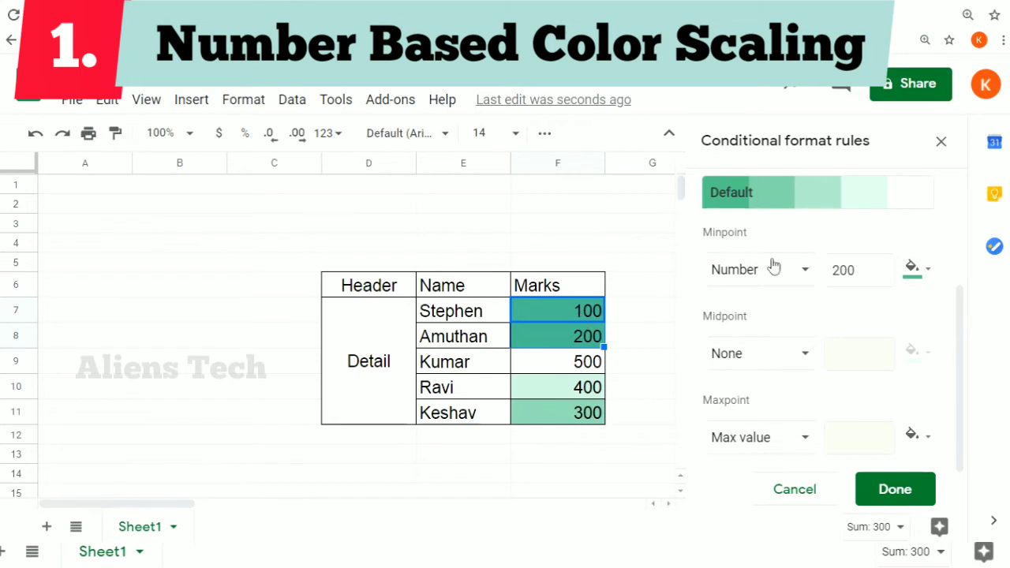
- Try the minpoint number at 300 and at 400 to compare the shading of the marks
{"action": "left_click", "coordinate": [843, 270]}
{"action": "key", "text": "shift+Left"}
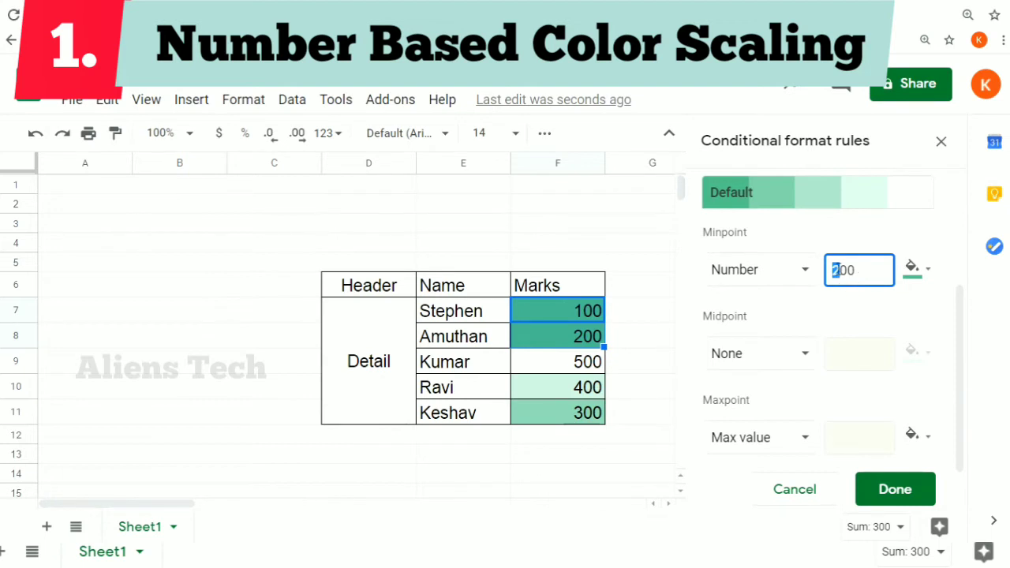
{"action": "left_click", "coordinate": [839, 270]}
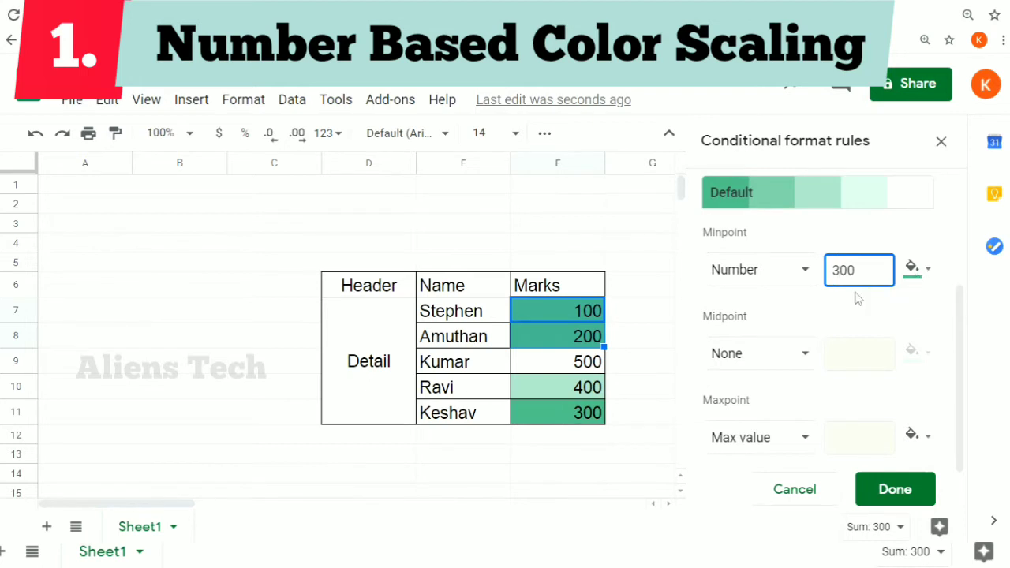
{"action": "key", "text": "shift+Left"}
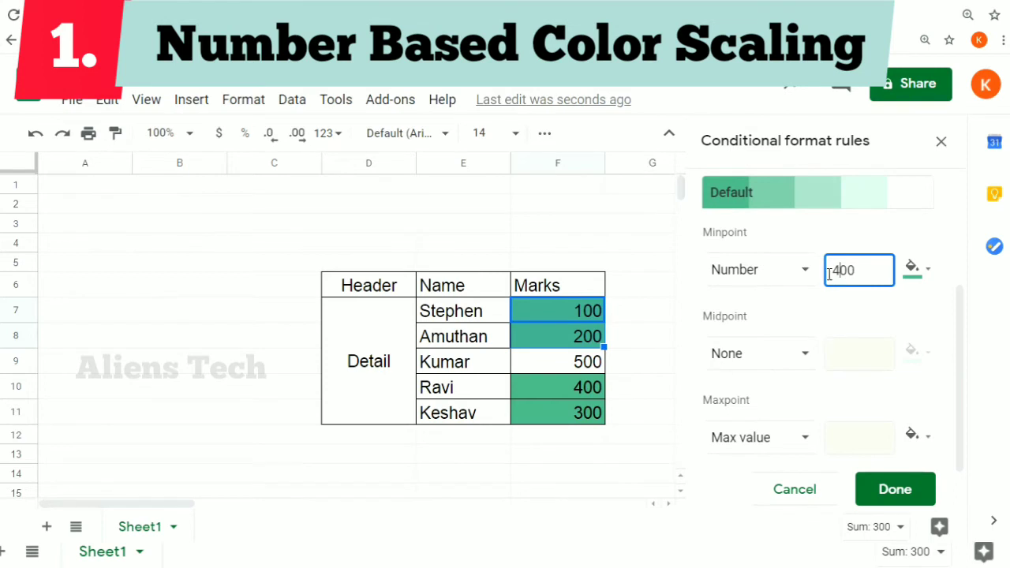
- Set the color scale's minpoint number back to 100
{"action": "left_click", "coordinate": [841, 271]}
{"action": "double_click", "coordinate": [842, 271]}
{"action": "type", "text": "100"}
{"action": "left_click", "coordinate": [779, 308]}
- View the midpoint type options and reset the minpoint type to Min value
{"action": "left_click", "coordinate": [760, 355]}
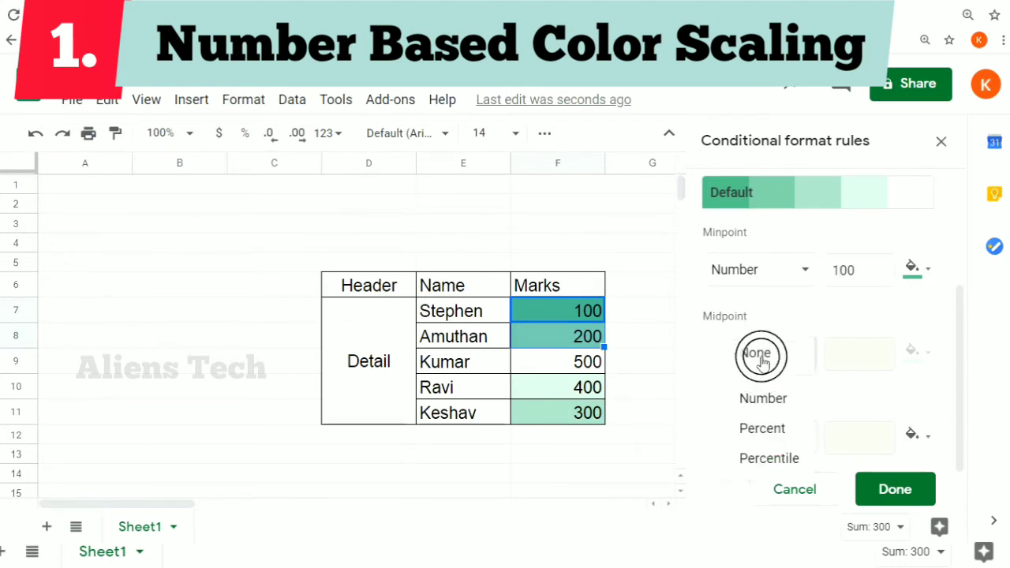
{"action": "left_click", "coordinate": [787, 269]}
{"action": "left_click", "coordinate": [757, 238]}
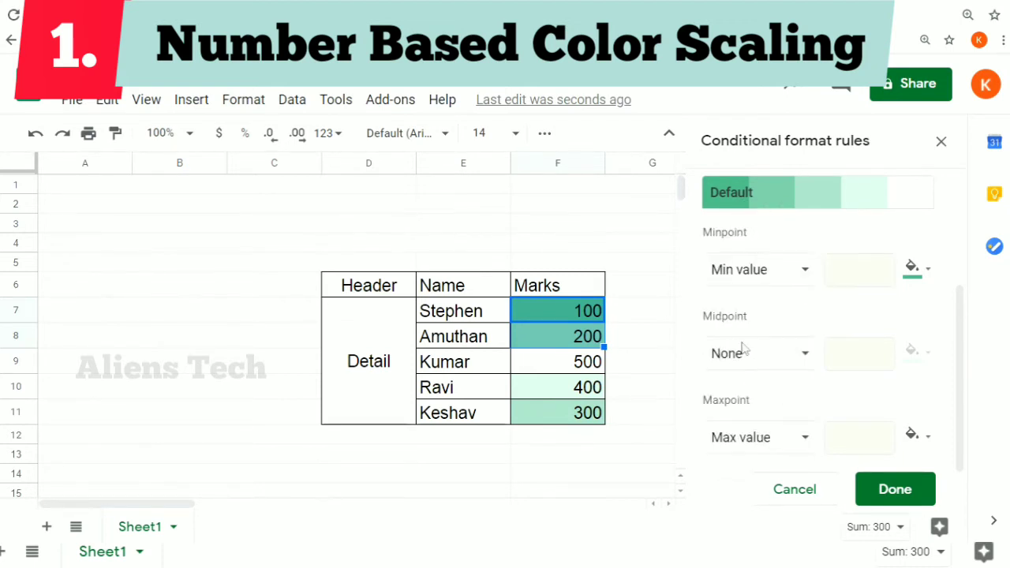
- Set the color scale's midpoint type to Number with a value of 400
{"action": "left_click", "coordinate": [729, 362]}
{"action": "left_click", "coordinate": [758, 395]}
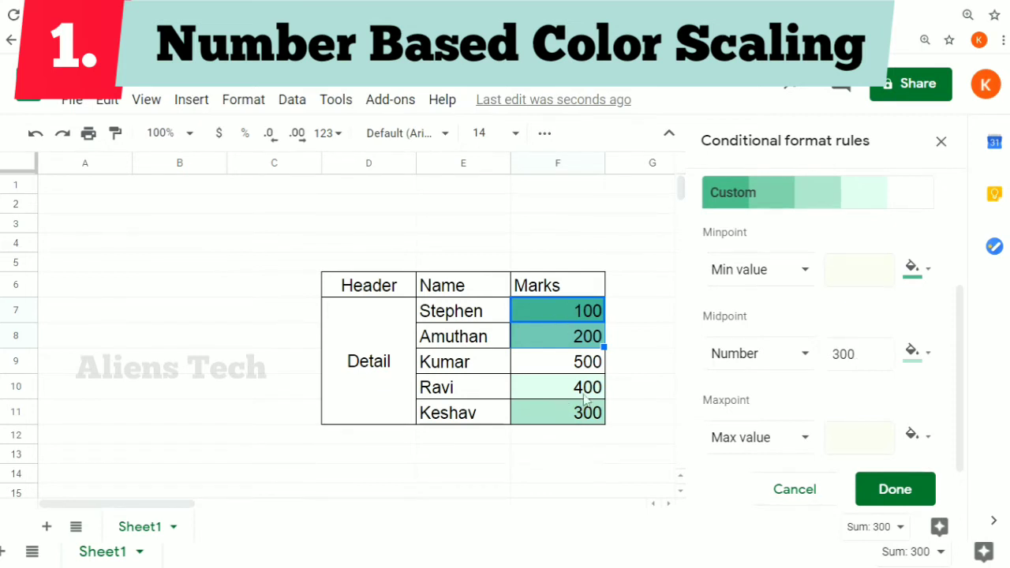
{"action": "left_click", "coordinate": [840, 354]}
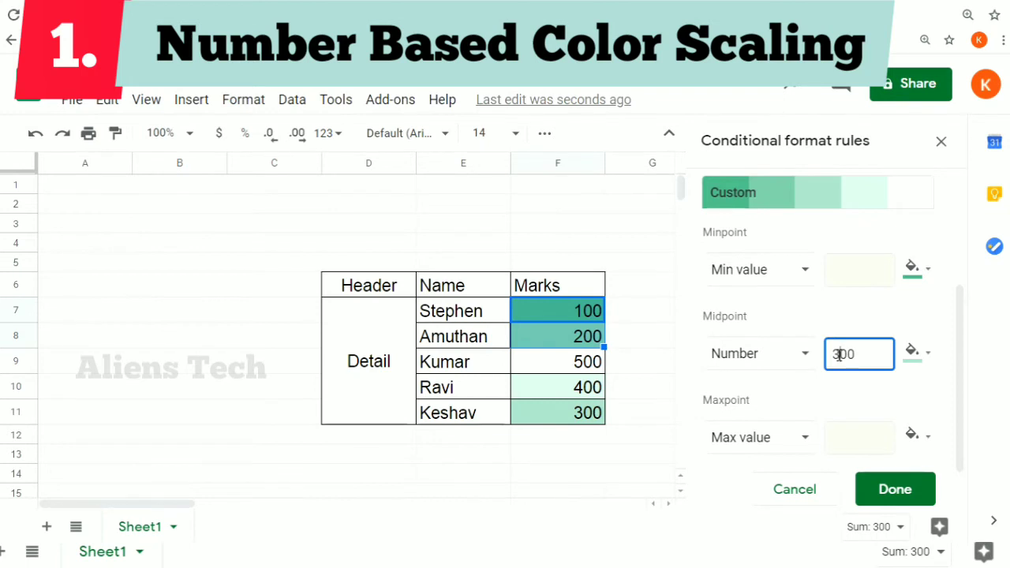
{"action": "key", "text": "shift+Left"}
{"action": "type", "text": "4"}
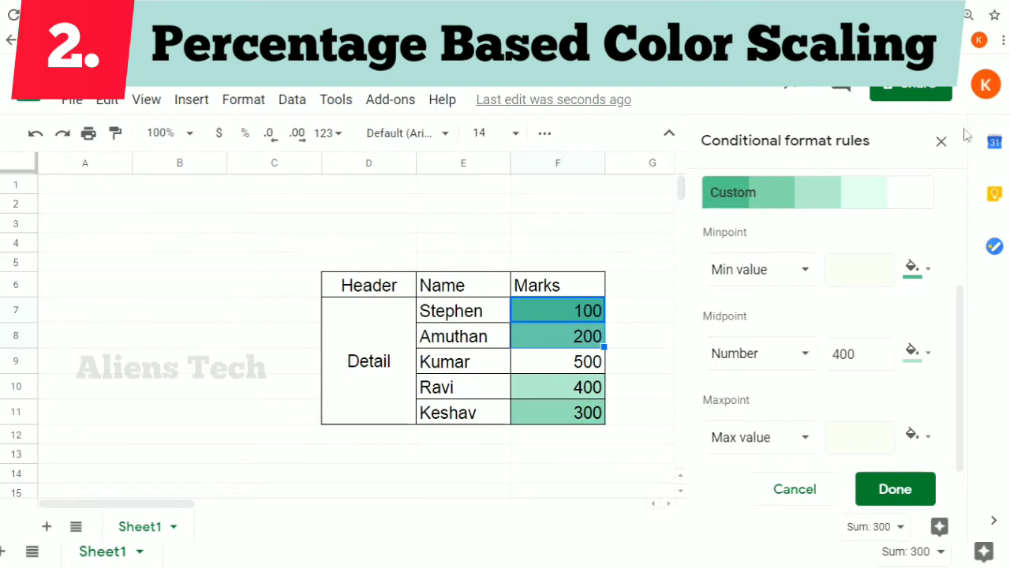
- Delete the existing color scale rule from the Marks column and leave cell F7 selected
{"action": "left_click_drag", "start_coordinate": [958, 338], "coordinate": [958, 182]}
{"action": "left_click", "coordinate": [942, 142]}
{"action": "left_click", "coordinate": [565, 309]}
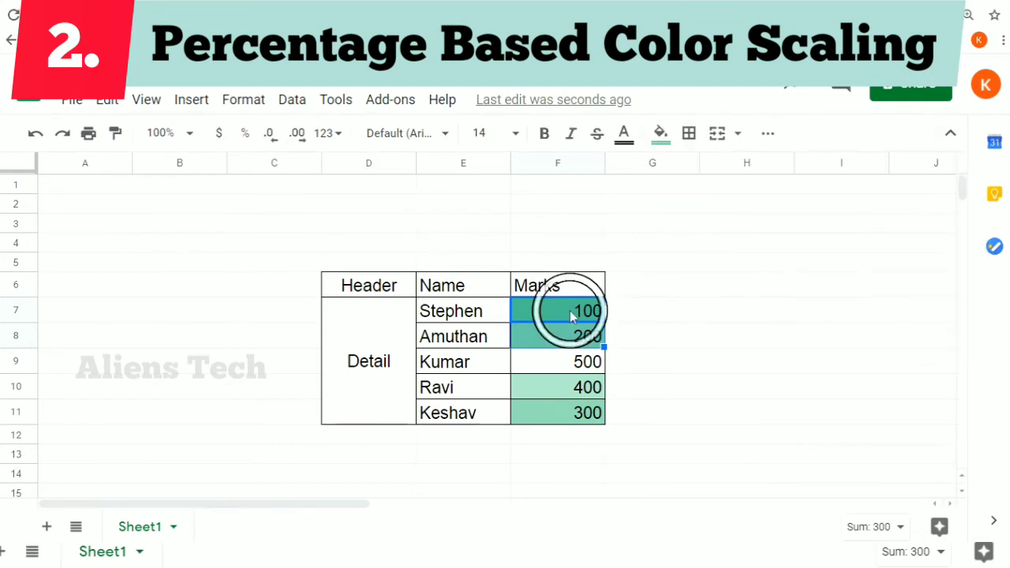
{"action": "left_click", "coordinate": [260, 111]}
{"action": "left_click", "coordinate": [303, 453]}
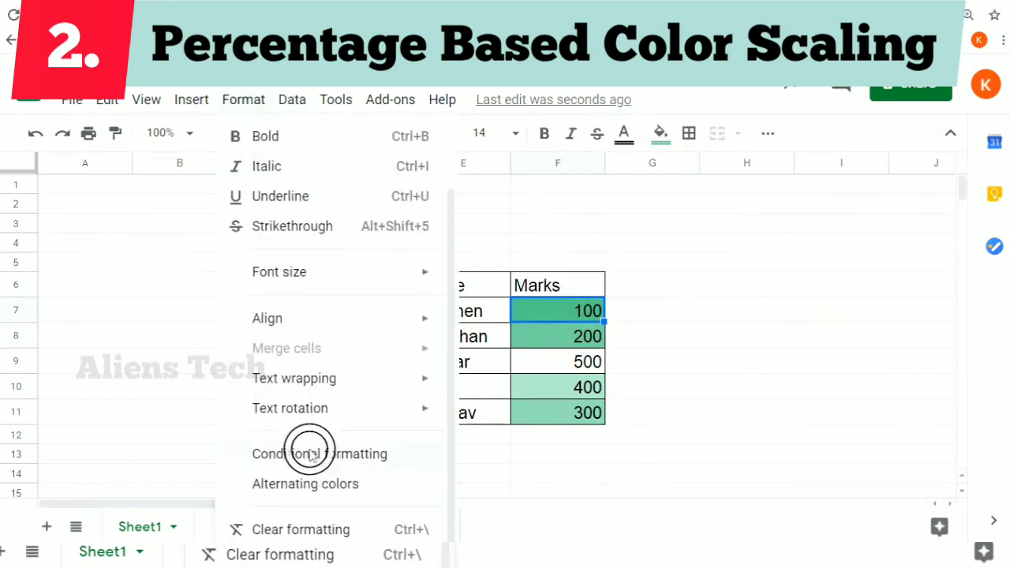
{"action": "left_click", "coordinate": [932, 205]}
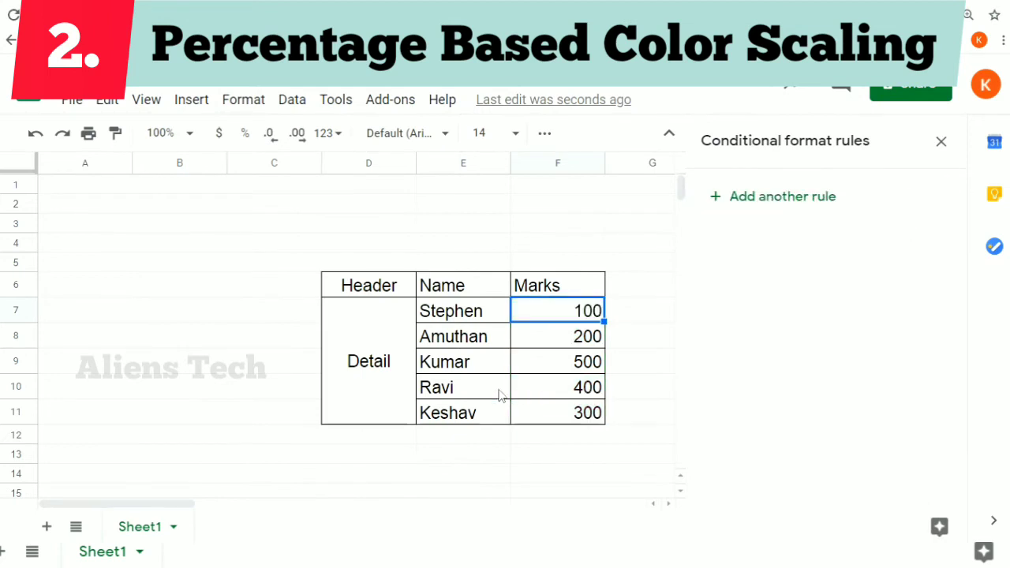
- Add a new color scale rule and set its range to F7:F11
{"action": "left_click", "coordinate": [755, 197]}
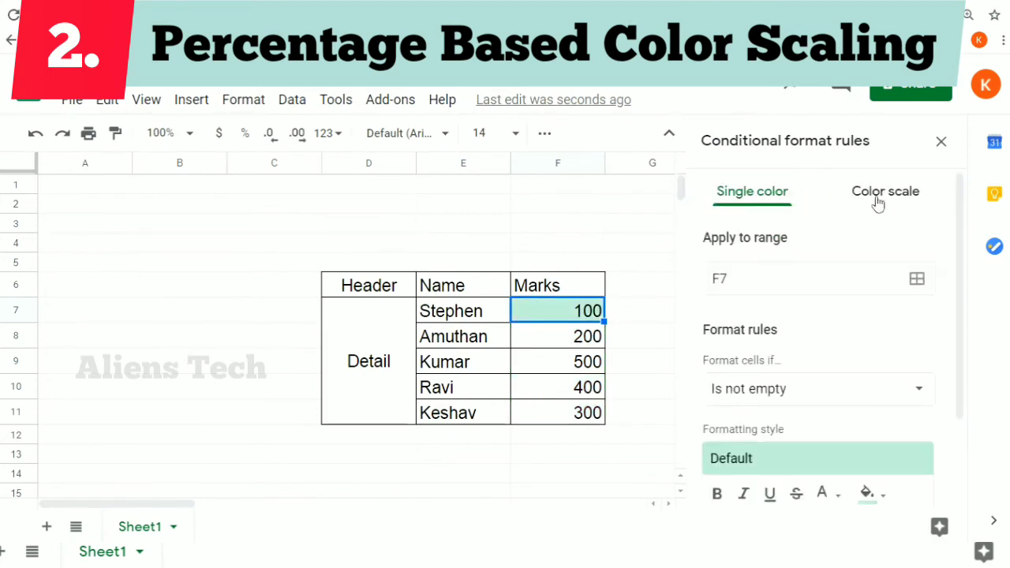
{"action": "left_click", "coordinate": [879, 201]}
{"action": "left_click", "coordinate": [790, 281]}
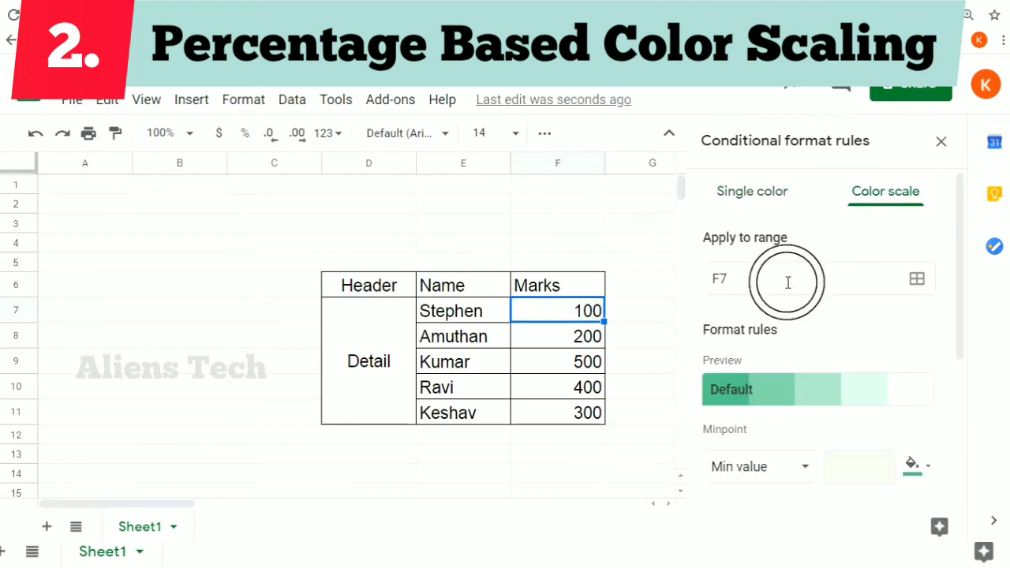
{"action": "left_click", "coordinate": [916, 278]}
{"action": "left_click_drag", "start_coordinate": [565, 222], "coordinate": [271, 197]}
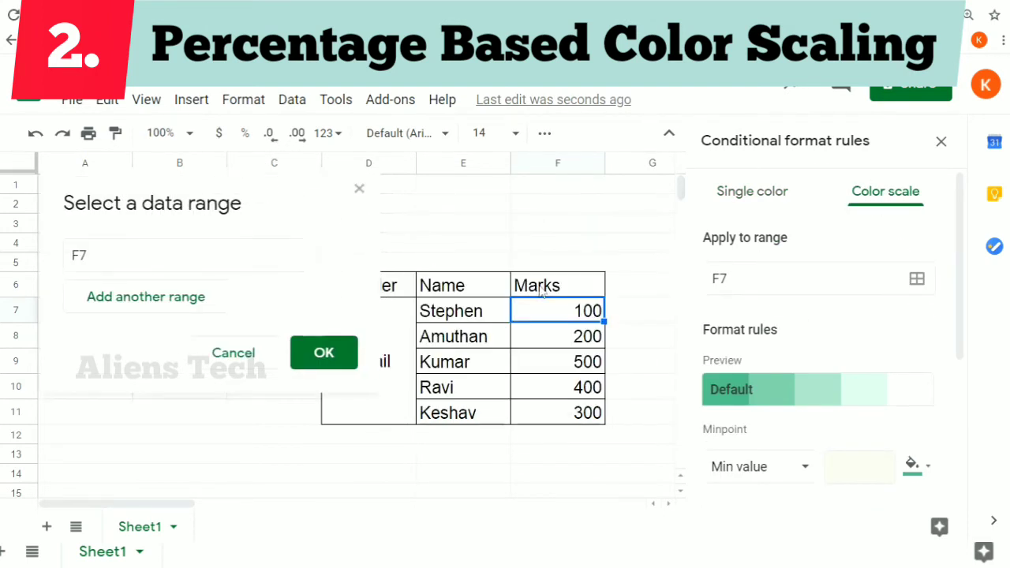
{"action": "left_click_drag", "start_coordinate": [553, 311], "coordinate": [527, 411]}
{"action": "left_click", "coordinate": [323, 353]}
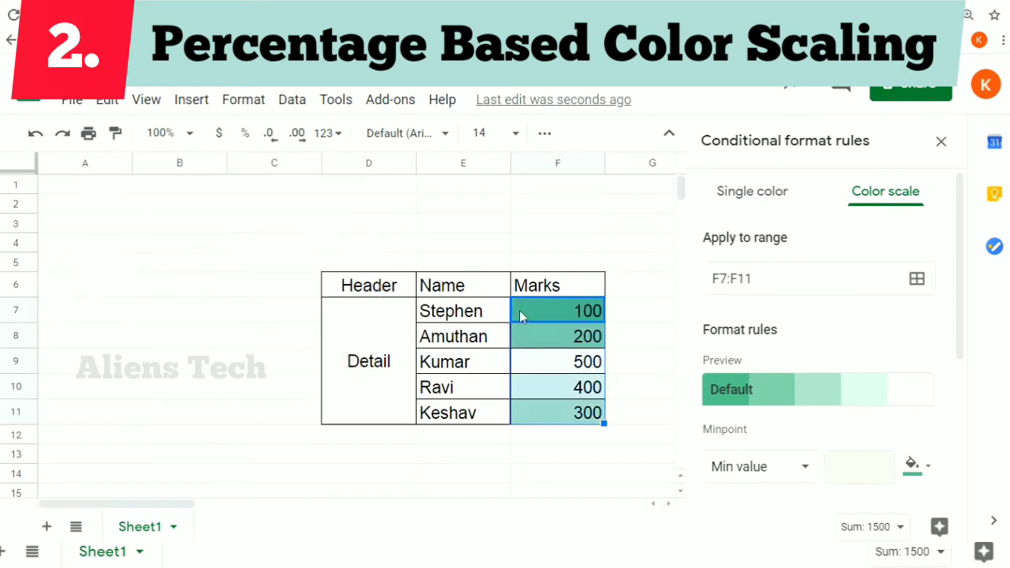
- Apply the yellow-to-white preset to the color scale and change its minpoint color to bright yellow
{"action": "left_click_drag", "start_coordinate": [961, 240], "coordinate": [963, 279]}
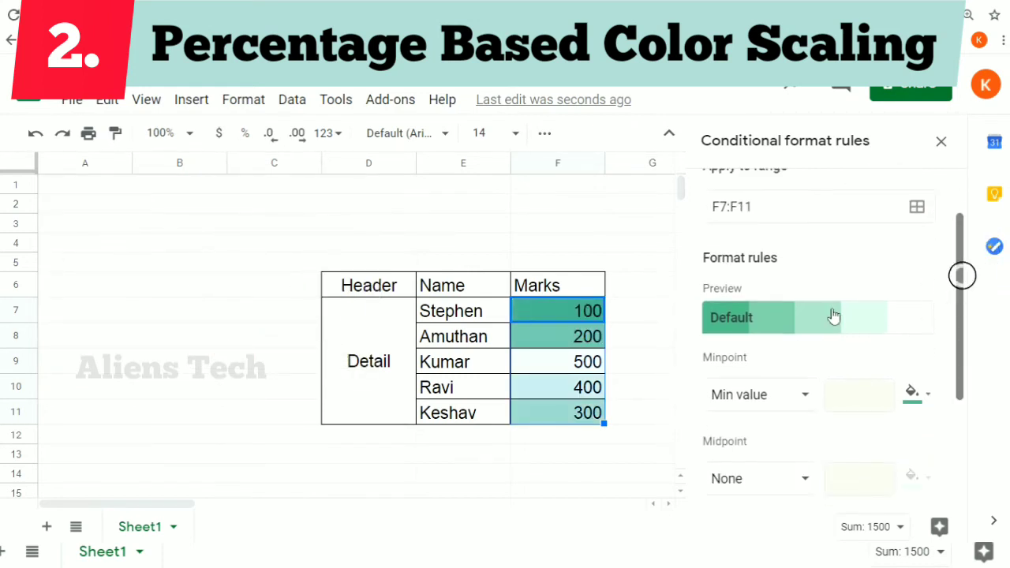
{"action": "left_click", "coordinate": [814, 321]}
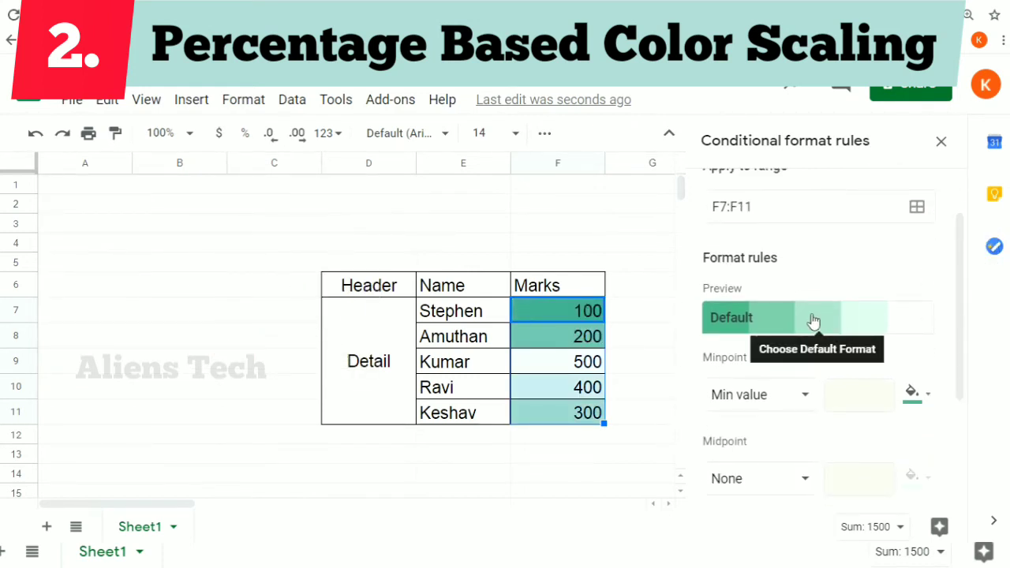
{"action": "left_click", "coordinate": [842, 158]}
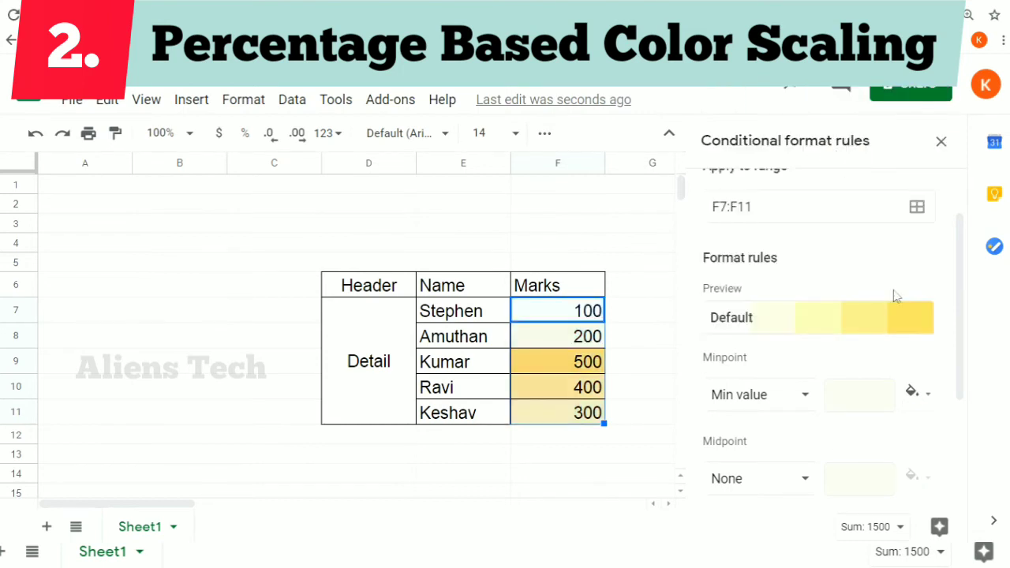
{"action": "left_click", "coordinate": [890, 319]}
{"action": "left_click", "coordinate": [834, 111]}
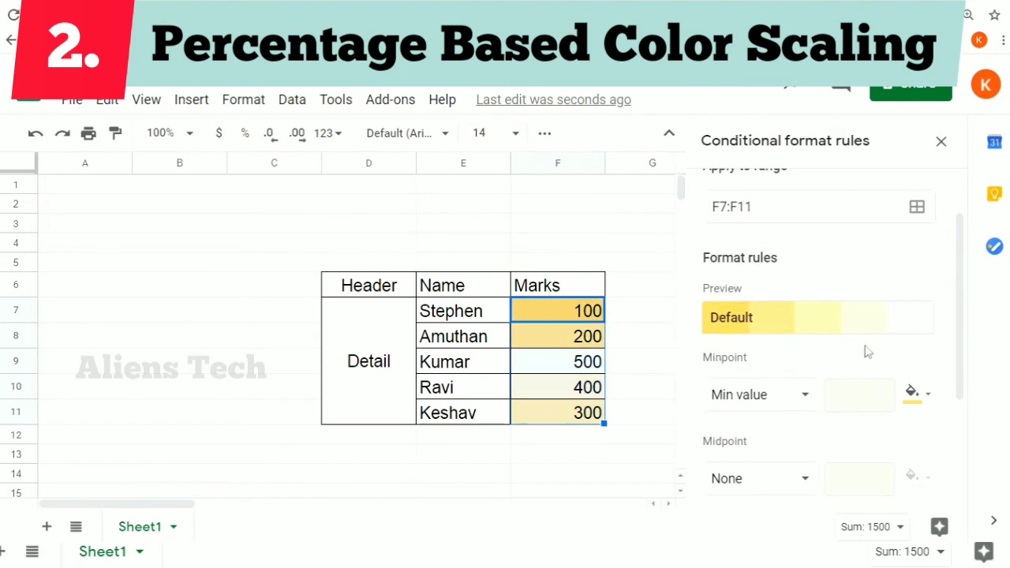
{"action": "left_click", "coordinate": [914, 393]}
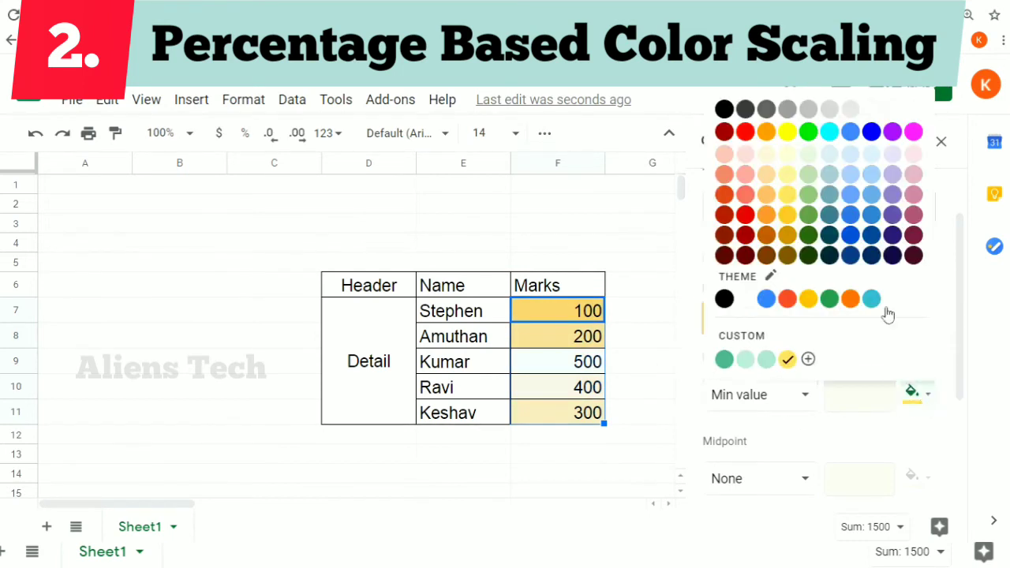
{"action": "left_click", "coordinate": [785, 132]}
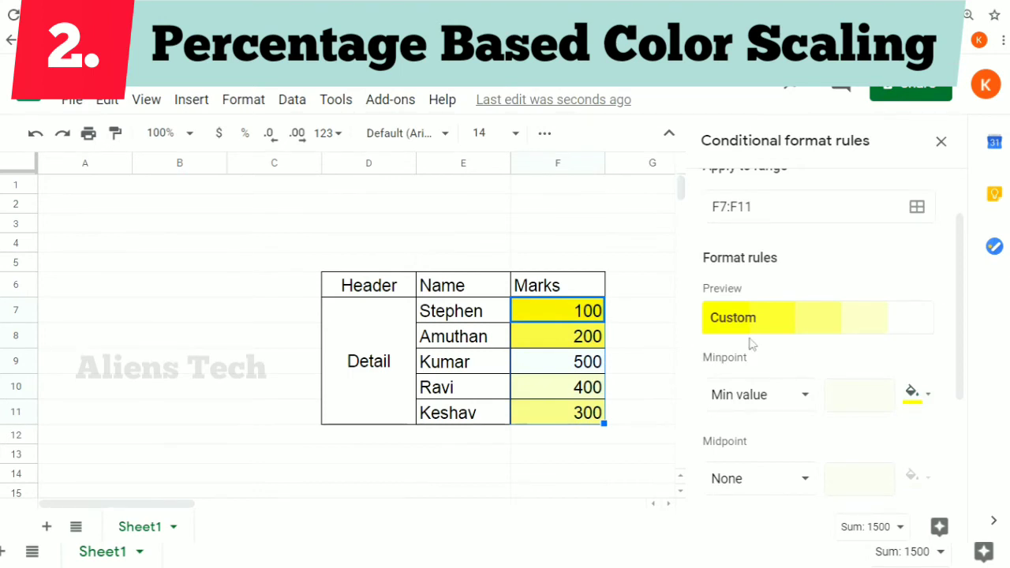
- Set the minpoint type to Percent with a value of 50 and check the shading of the marks down to F11
{"action": "left_click", "coordinate": [775, 403]}
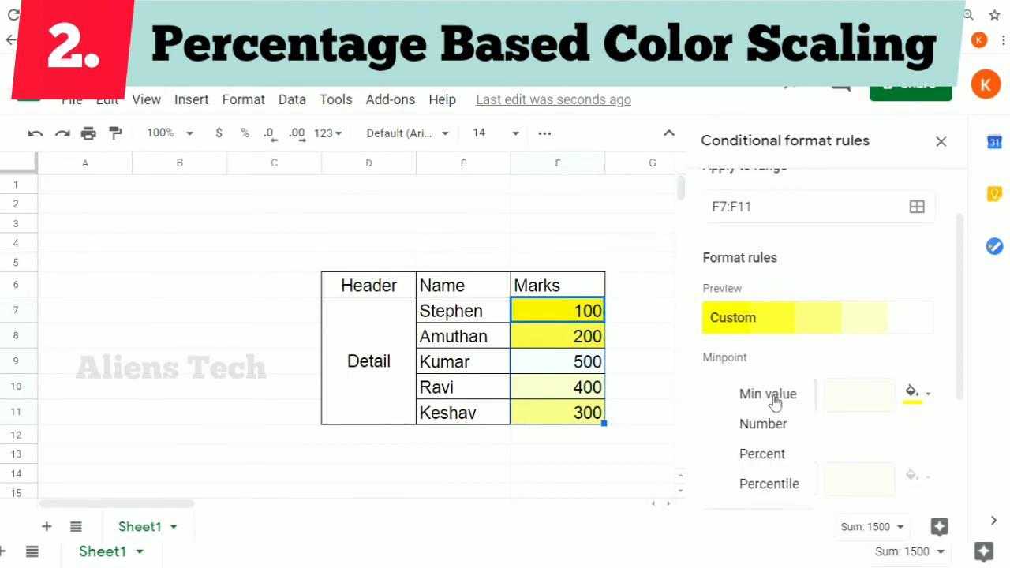
{"action": "left_click", "coordinate": [773, 456]}
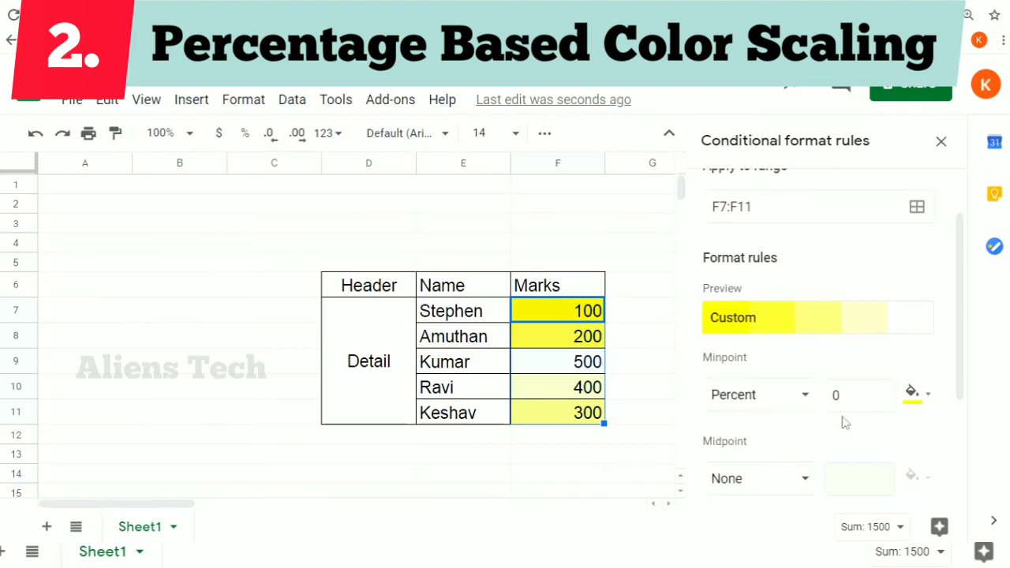
{"action": "left_click", "coordinate": [860, 396]}
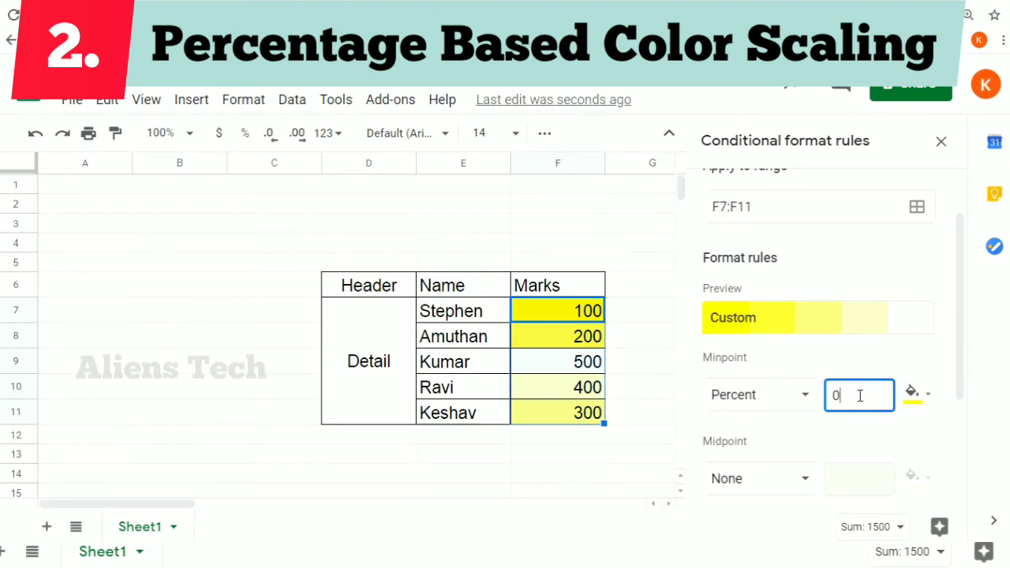
{"action": "key", "text": "BackSpace"}
{"action": "type", "text": "50"}
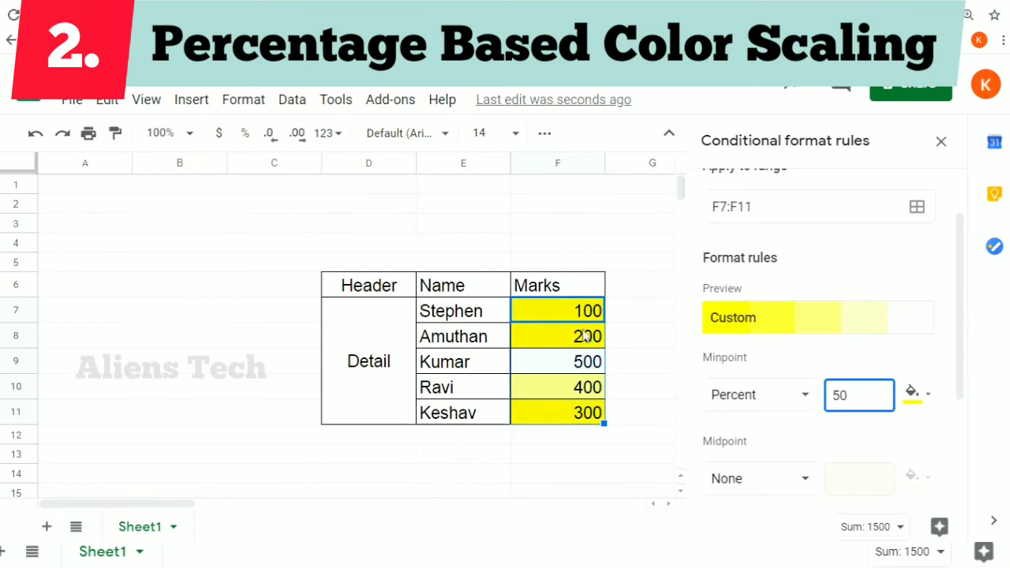
{"action": "left_click", "coordinate": [579, 355]}
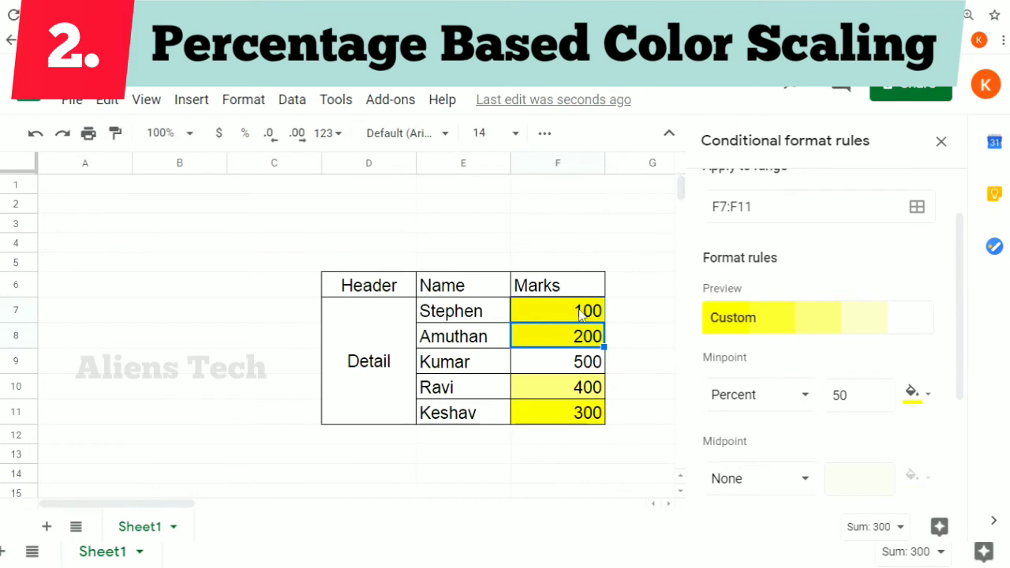
{"action": "left_click", "coordinate": [579, 413]}
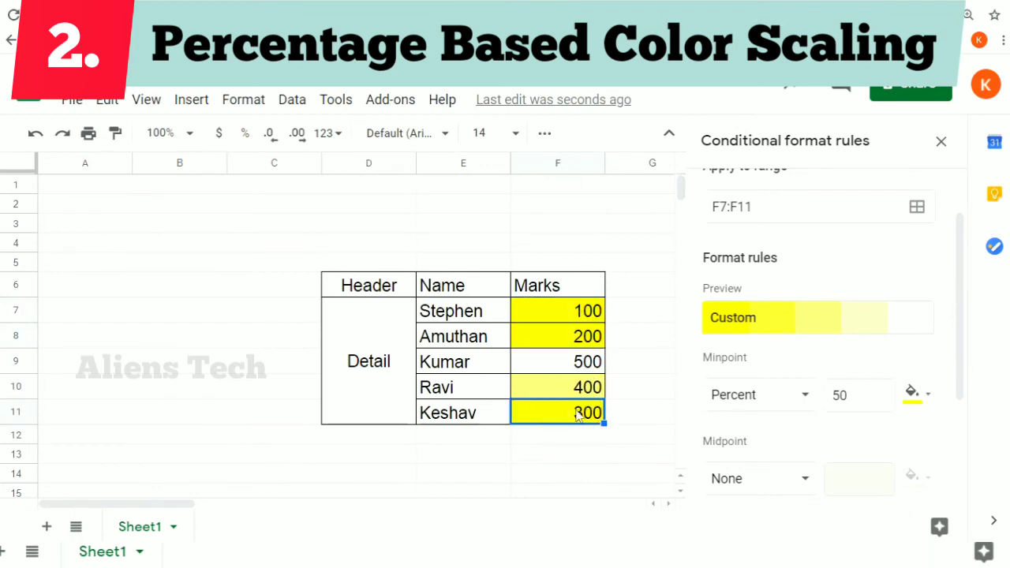
- Raise the minpoint percentage to 70 to compare the shading of the marks
{"action": "left_click", "coordinate": [855, 394]}
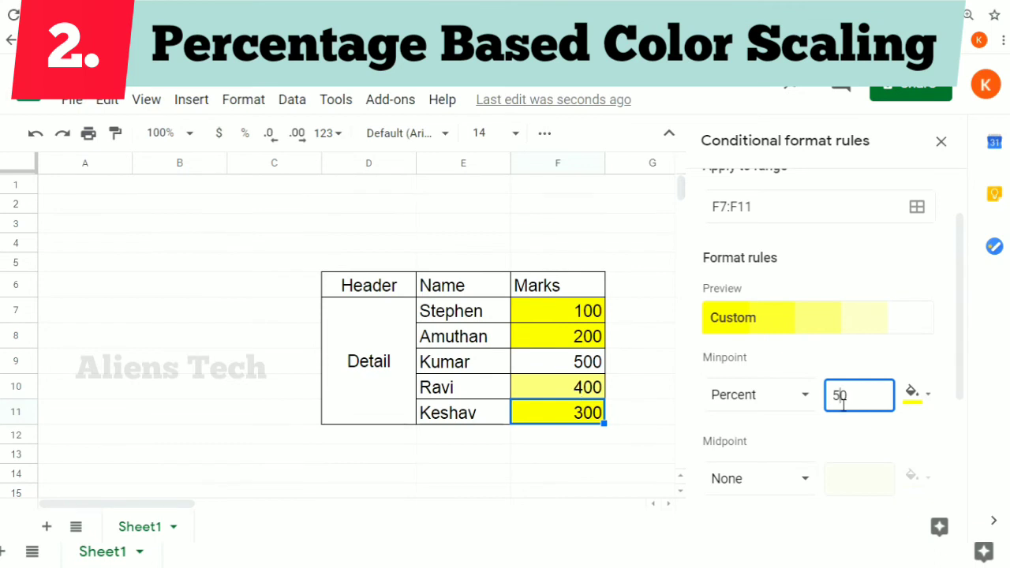
{"action": "key", "text": "Left"}
{"action": "key", "text": "shift+Left"}
{"action": "type", "text": "7"}
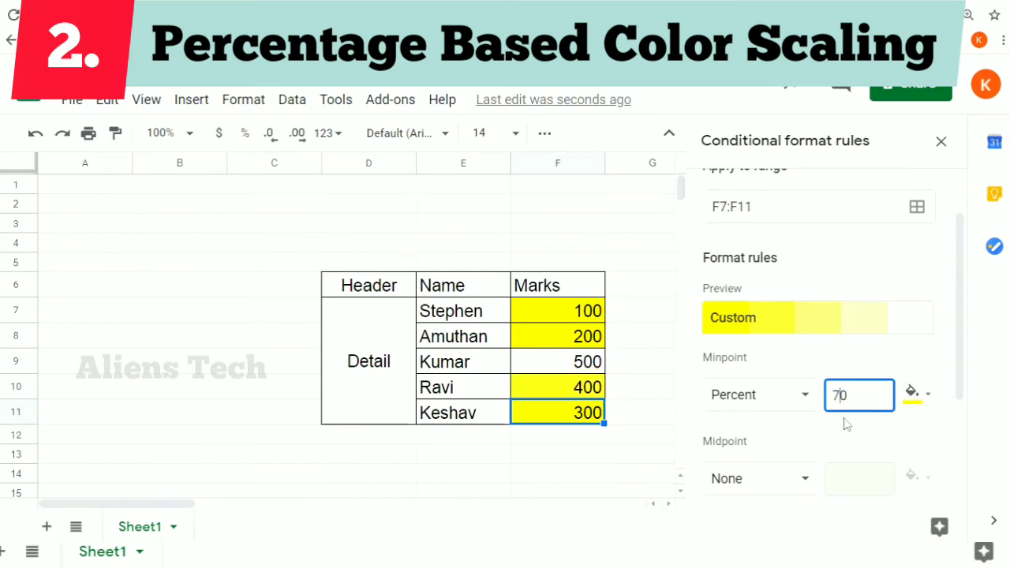
{"action": "left_click", "coordinate": [845, 422]}
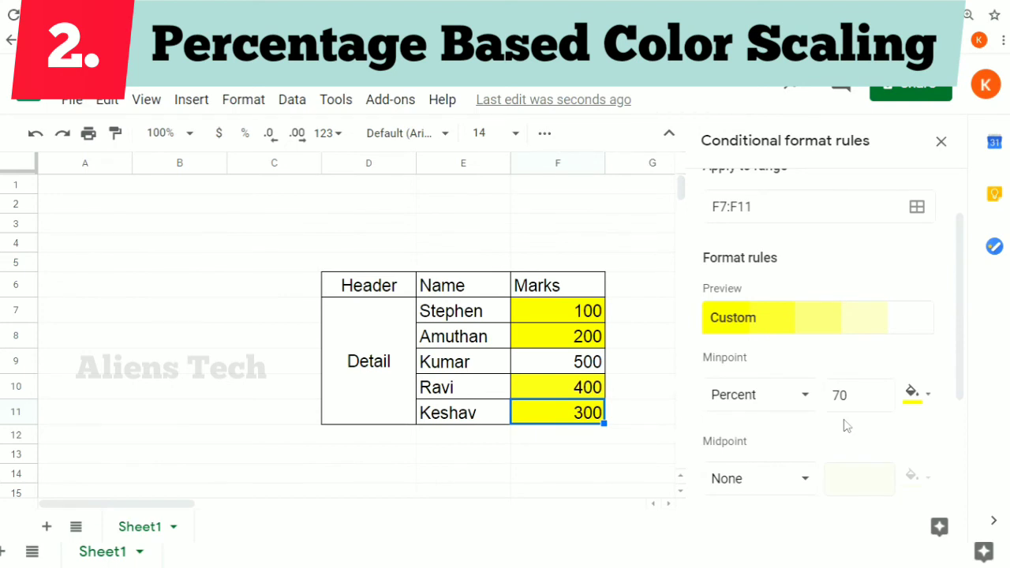
- Switch the color scale's minpoint type to Min value
{"action": "left_click_drag", "start_coordinate": [956, 291], "coordinate": [954, 414]}
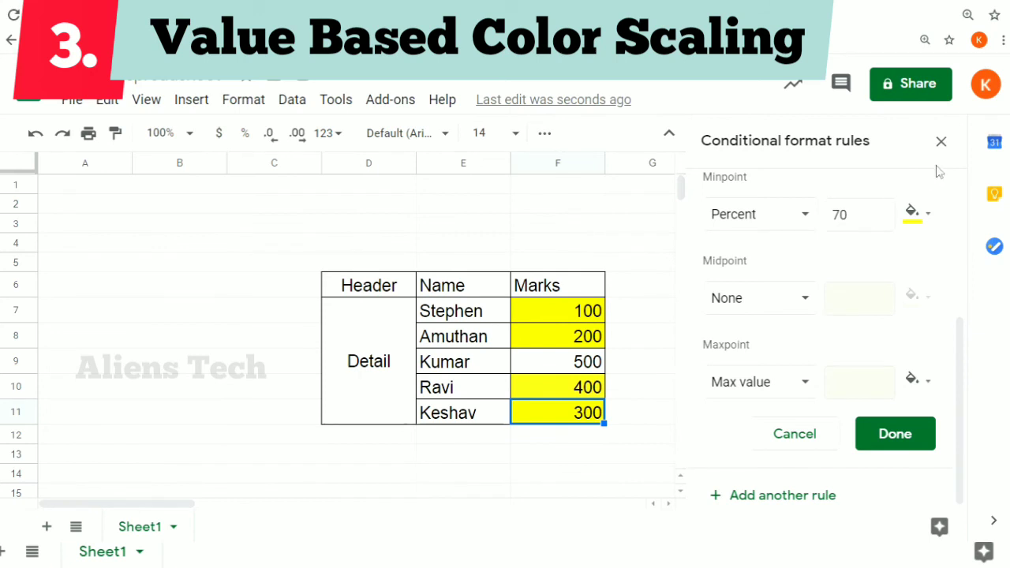
{"action": "left_click_drag", "start_coordinate": [963, 411], "coordinate": [943, 230]}
{"action": "left_click_drag", "start_coordinate": [959, 282], "coordinate": [966, 334]}
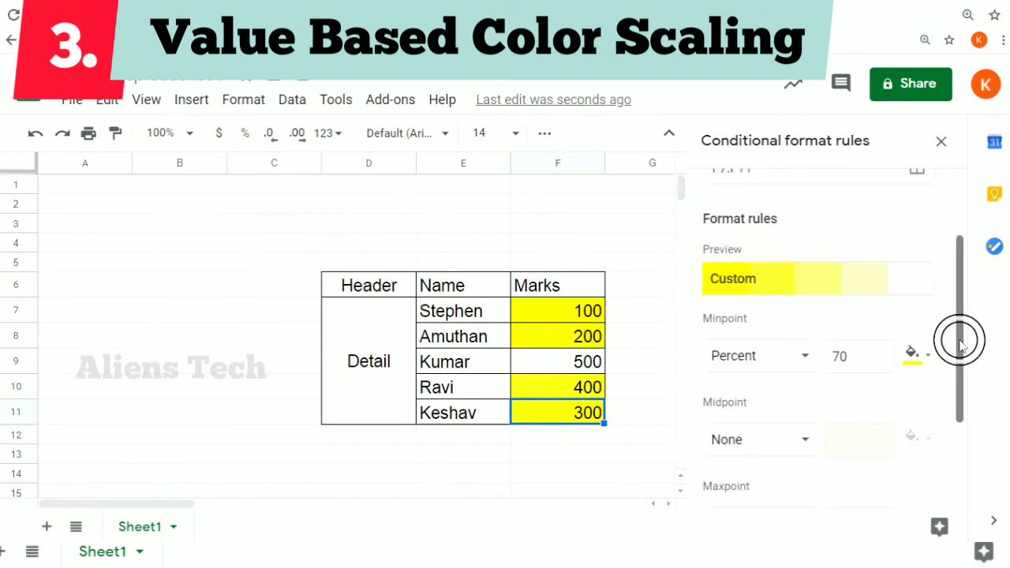
{"action": "left_click", "coordinate": [778, 358]}
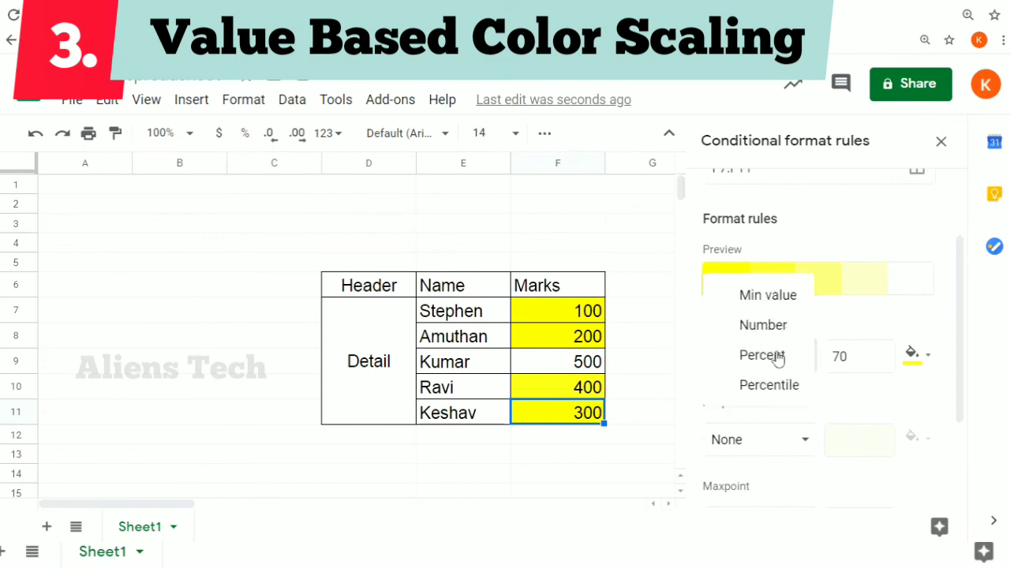
{"action": "left_click", "coordinate": [768, 302]}
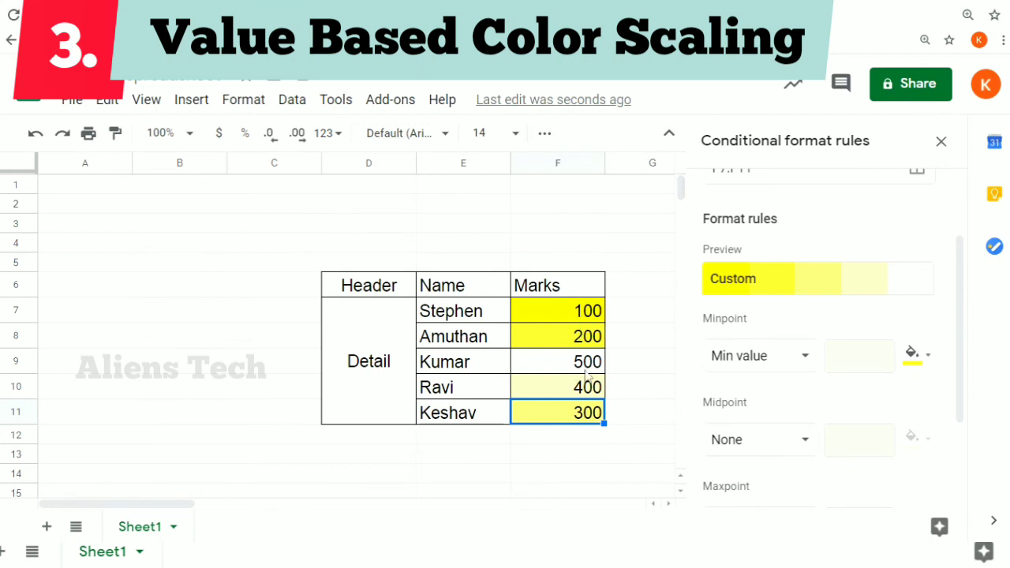
- Change the mark in F7 to 1000 and select F7 and F11 to check their shading
{"action": "left_click", "coordinate": [578, 320]}
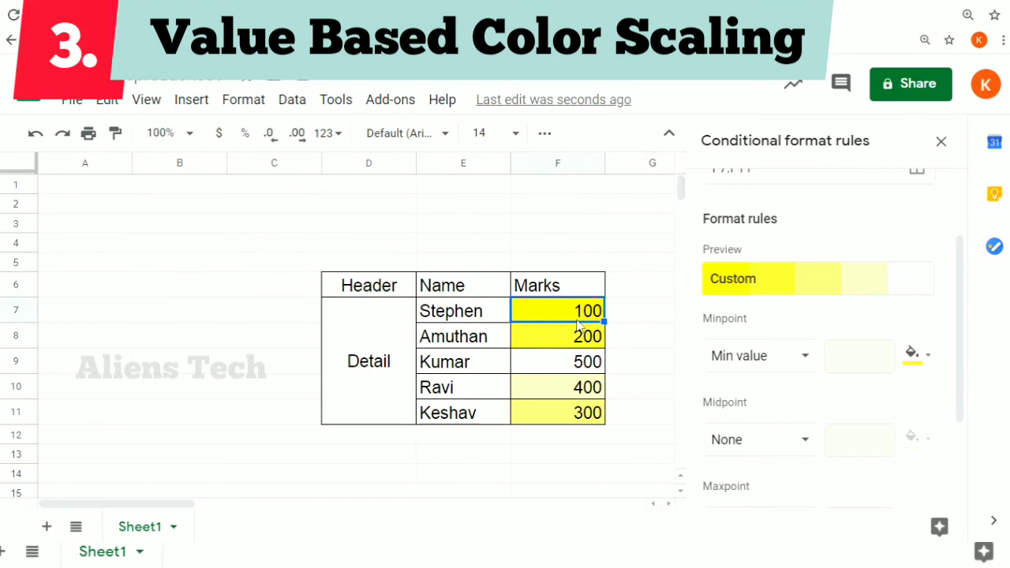
{"action": "type", "text": "1000"}
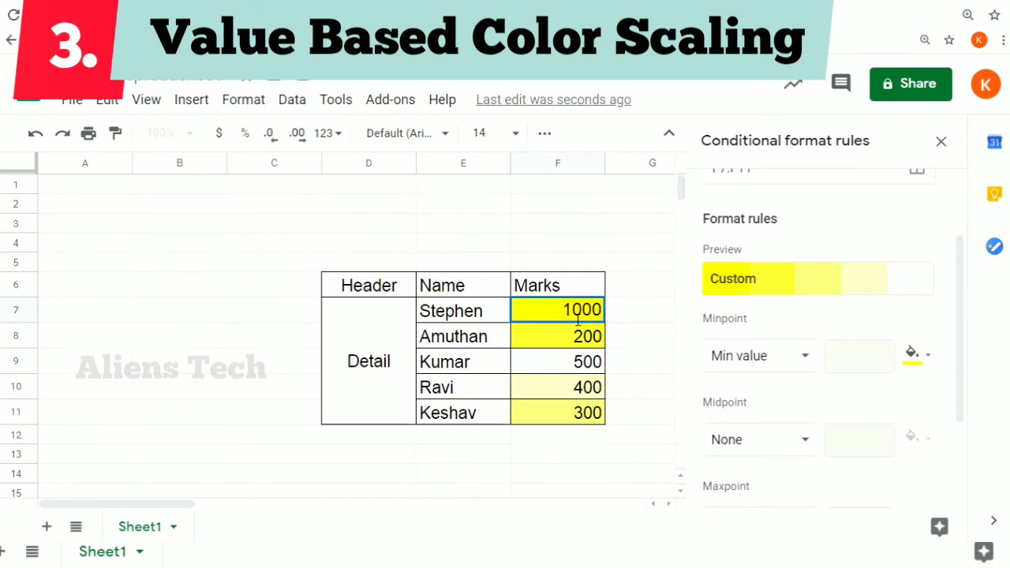
{"action": "key", "text": "Return"}
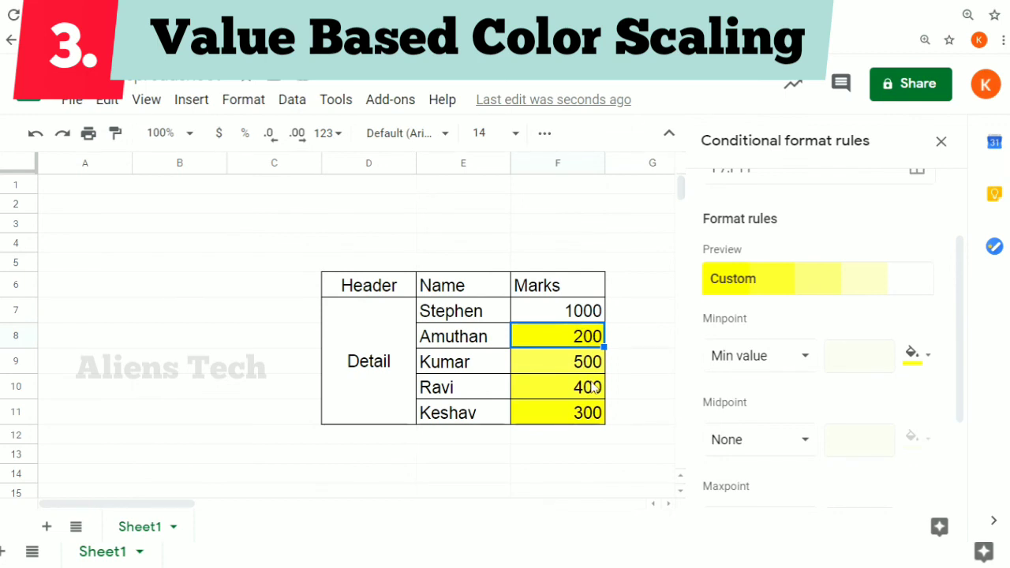
{"action": "left_click", "coordinate": [574, 313]}
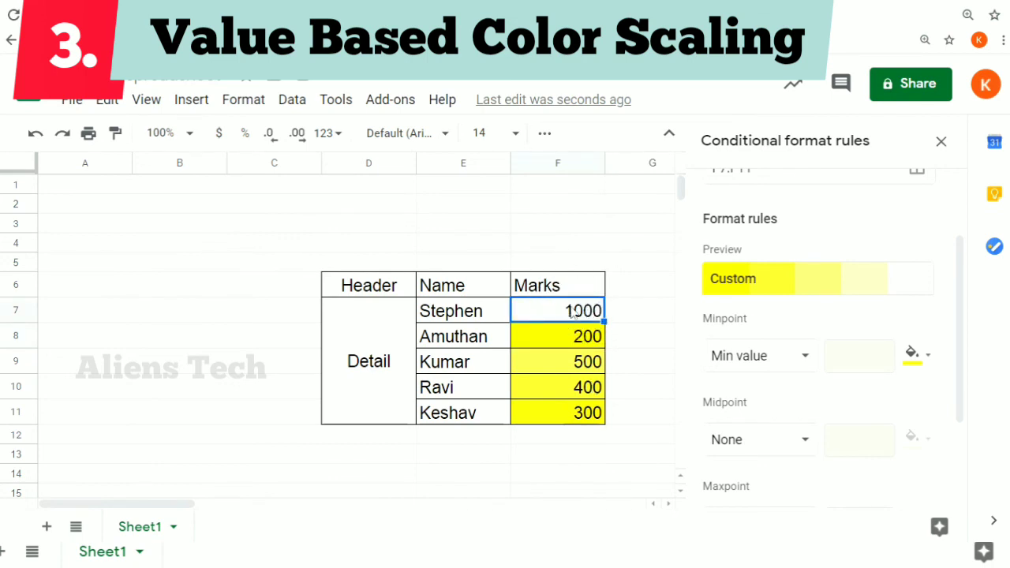
{"action": "left_click", "coordinate": [595, 421]}
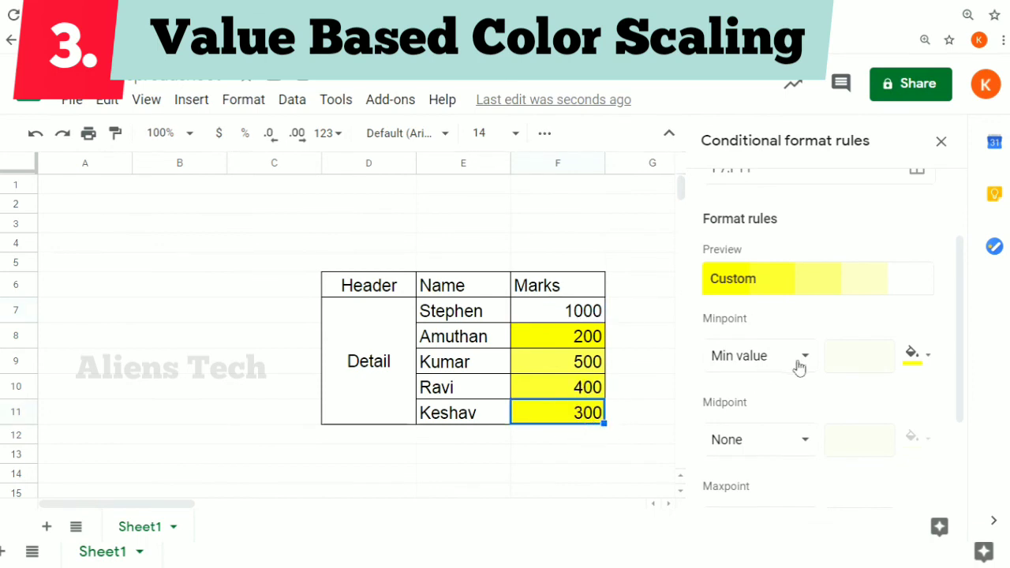